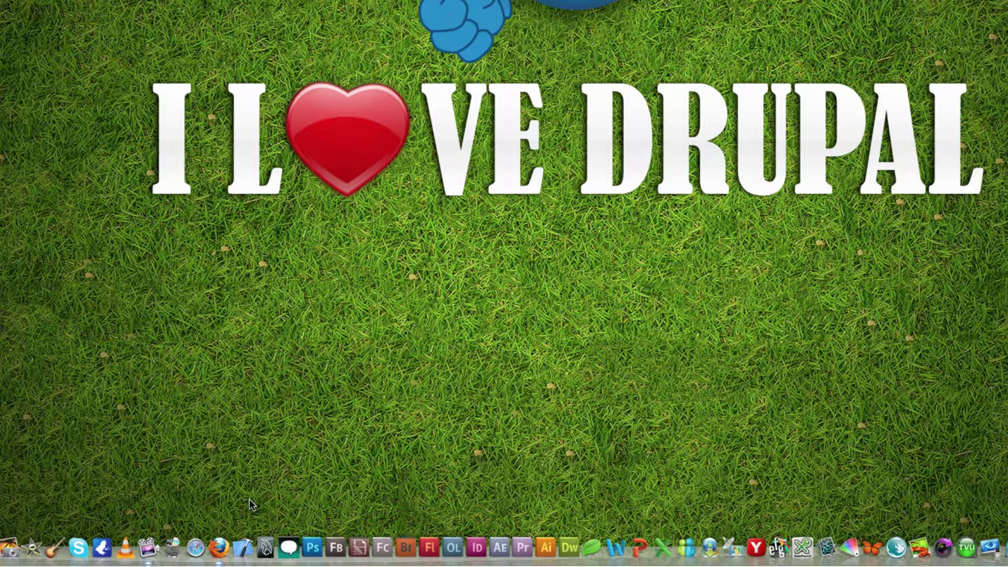
- Log in to the Wacom Community site with the member's username and password
click(219, 547)
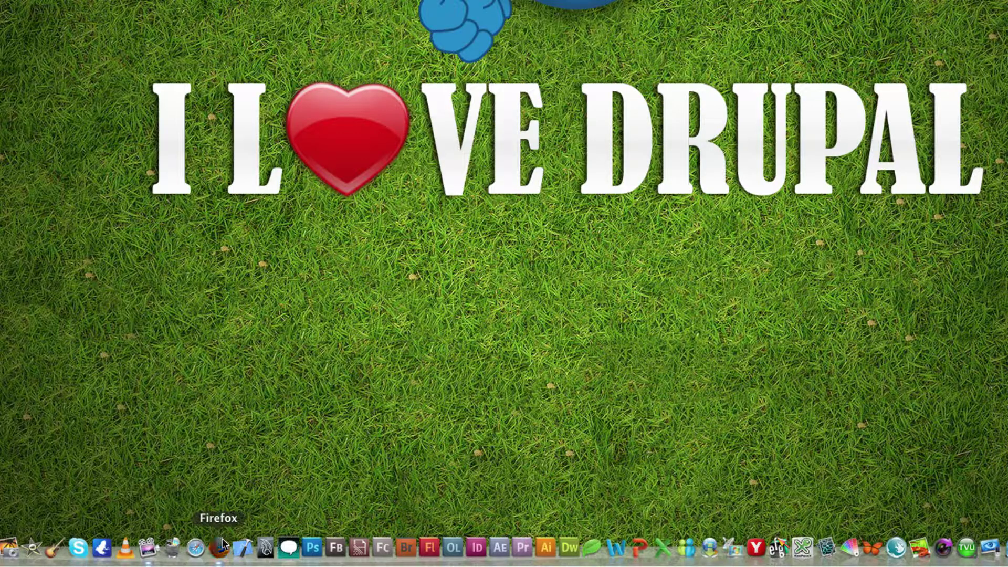
scroll(19, 80, down, 3)
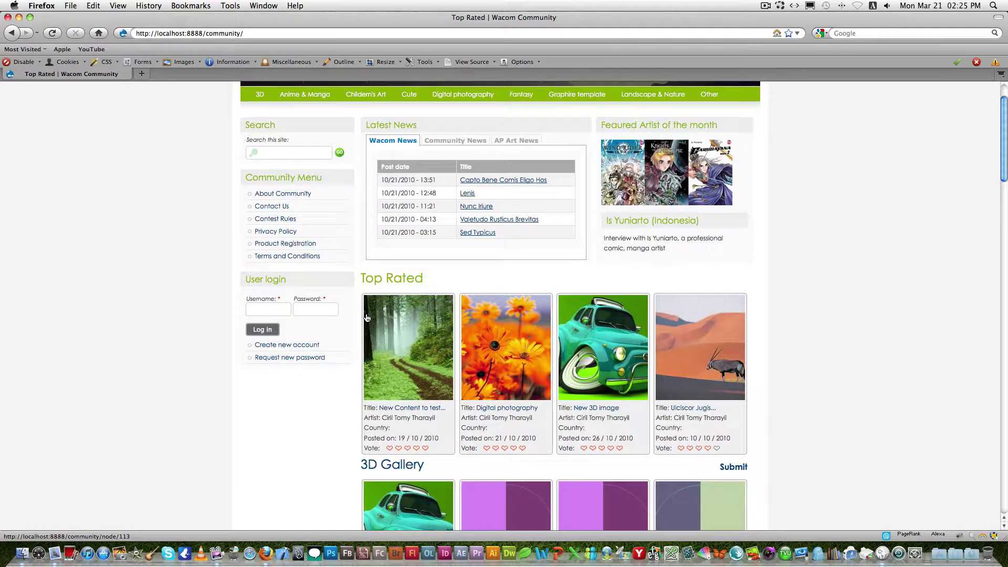
click(258, 306)
text(ciril)
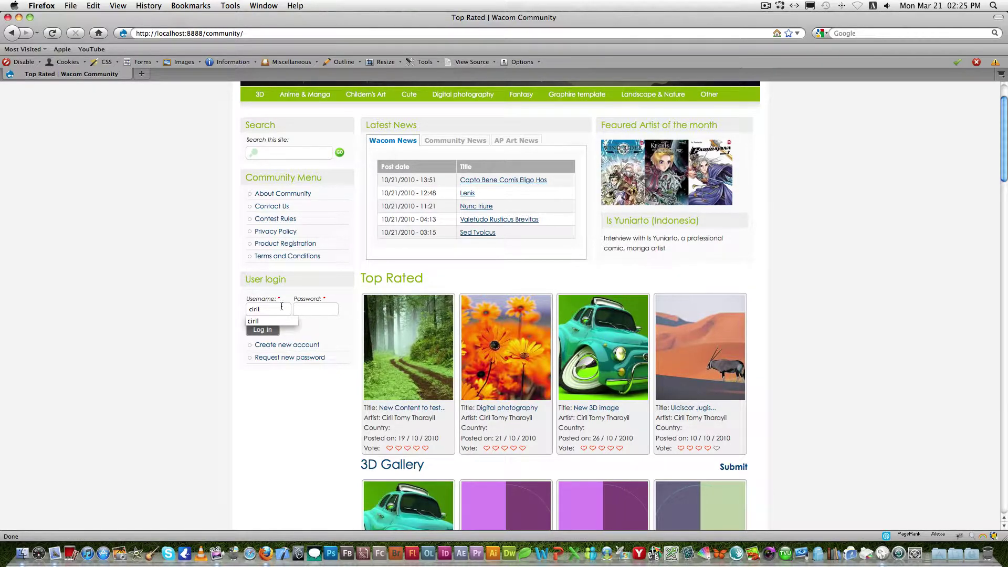
click(326, 313)
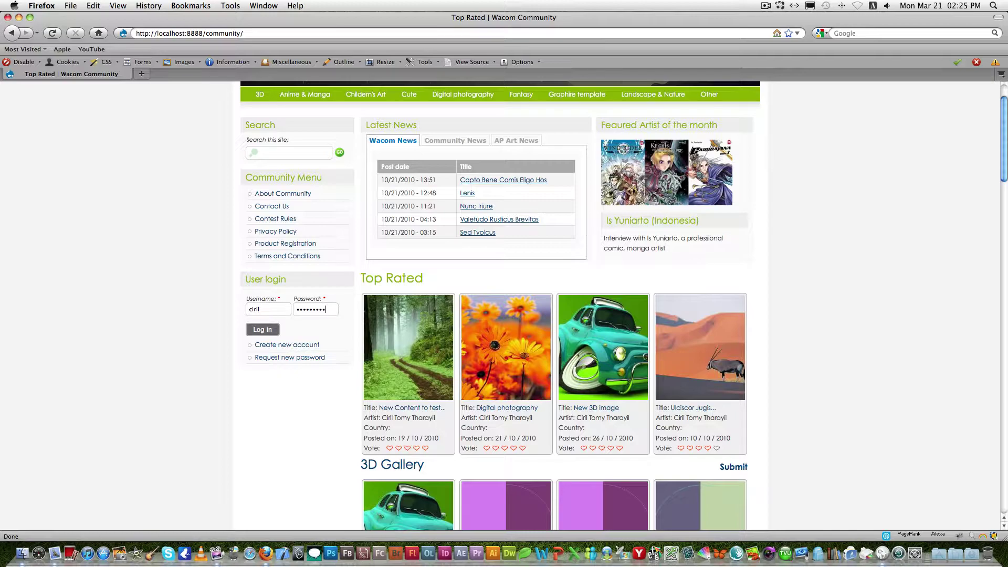
click(265, 331)
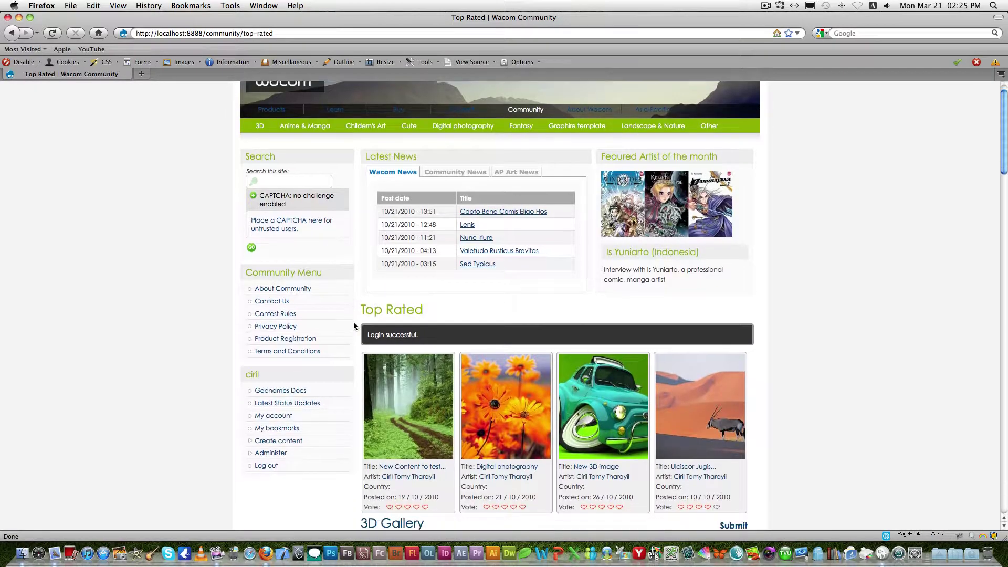
scroll(354, 326, down, 1)
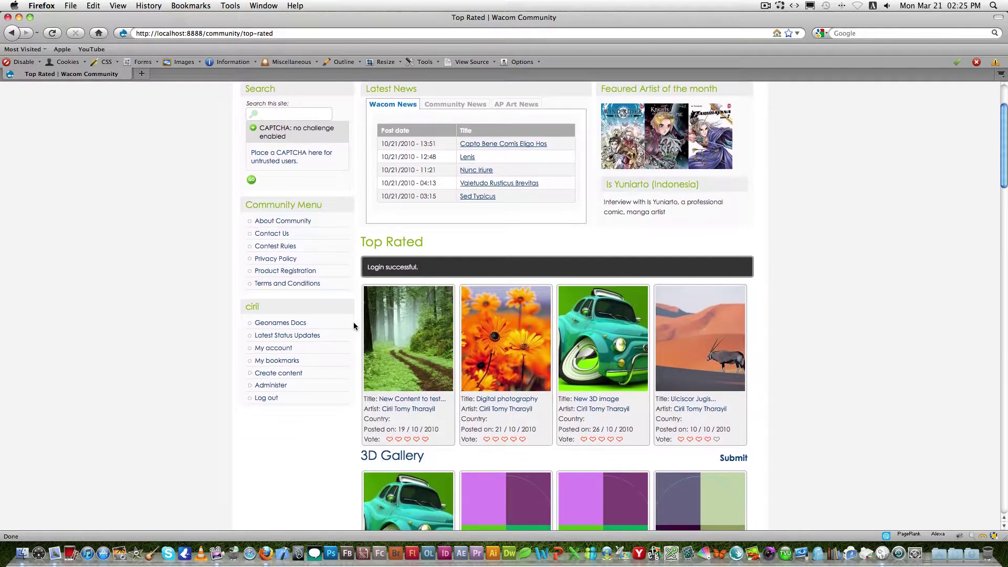
- Open My account's Posts tab and scroll through the ten posted topics with replies and dates
click(267, 349)
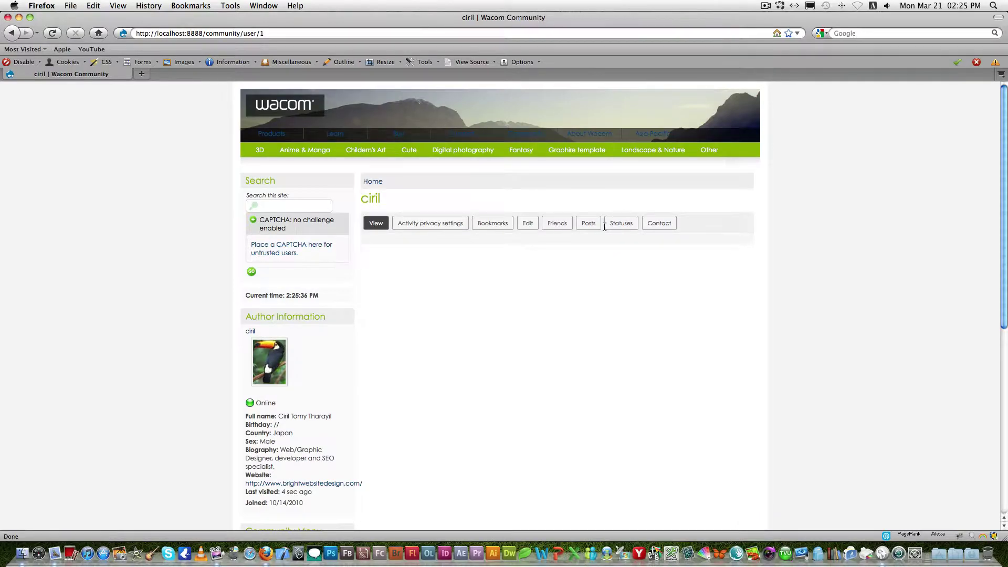
click(596, 223)
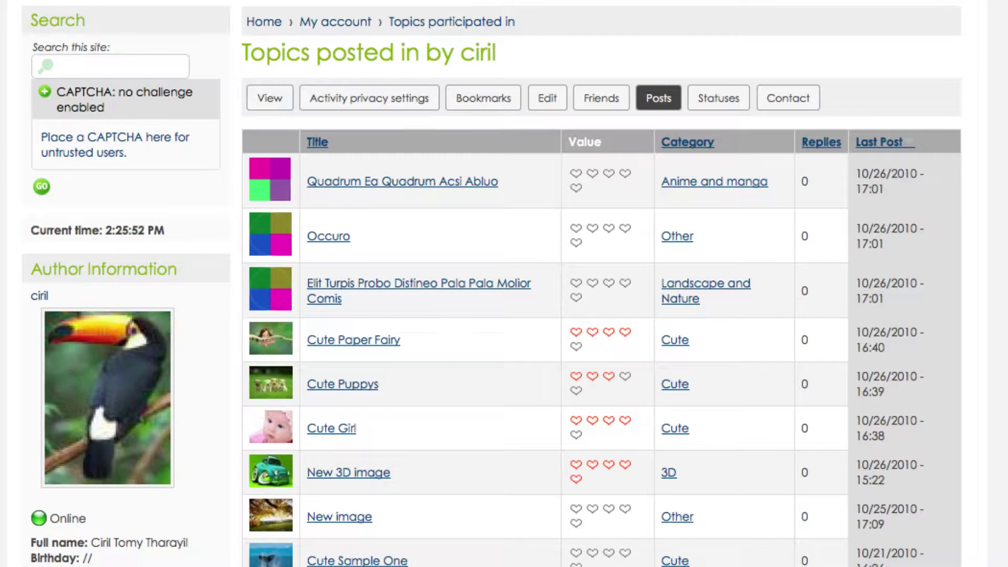
scroll(601, 283, down, 2)
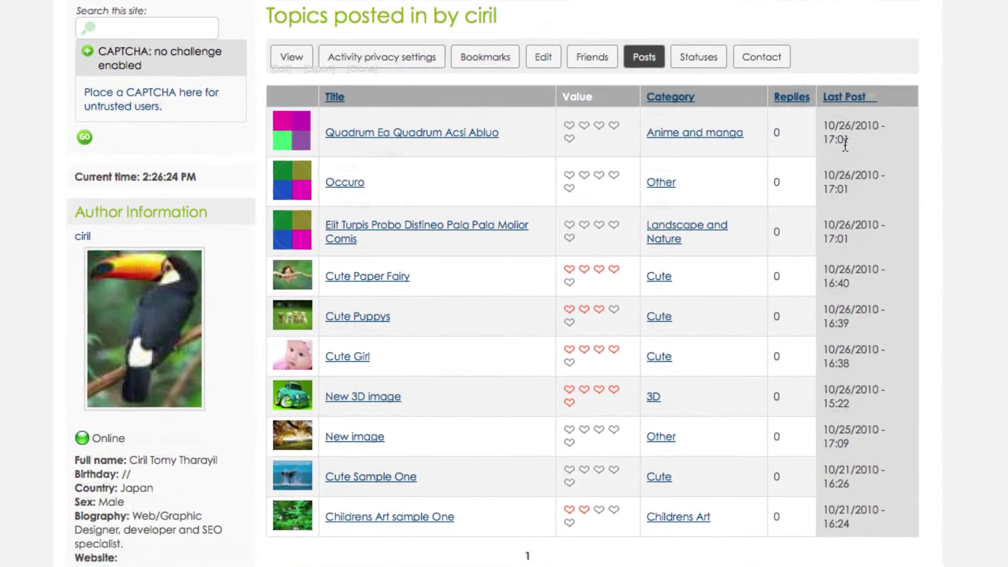
scroll(838, 147, down, 10)
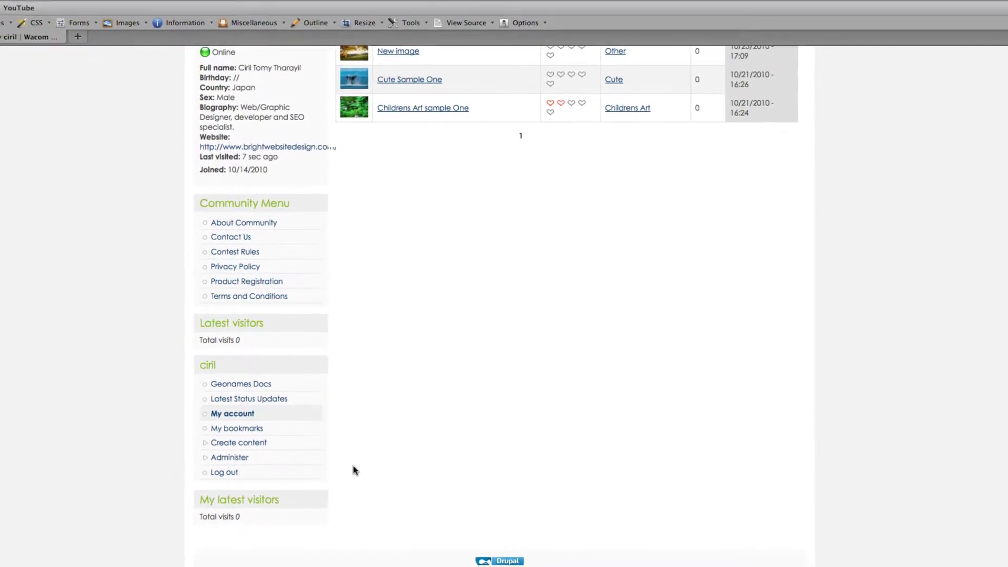
- Log out of the community site and load the local drupal7 site
click(236, 465)
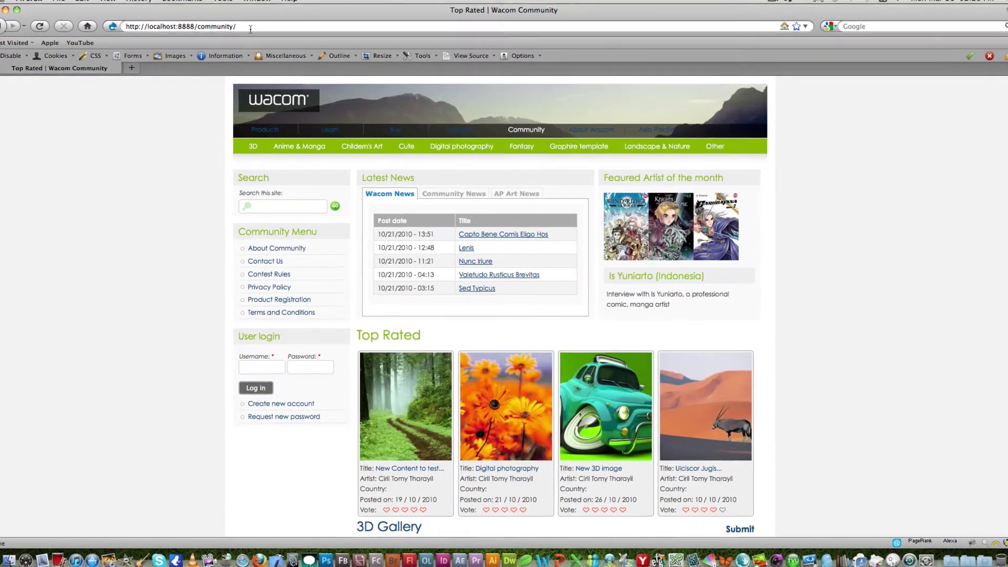
drag(231, 26, 194, 25)
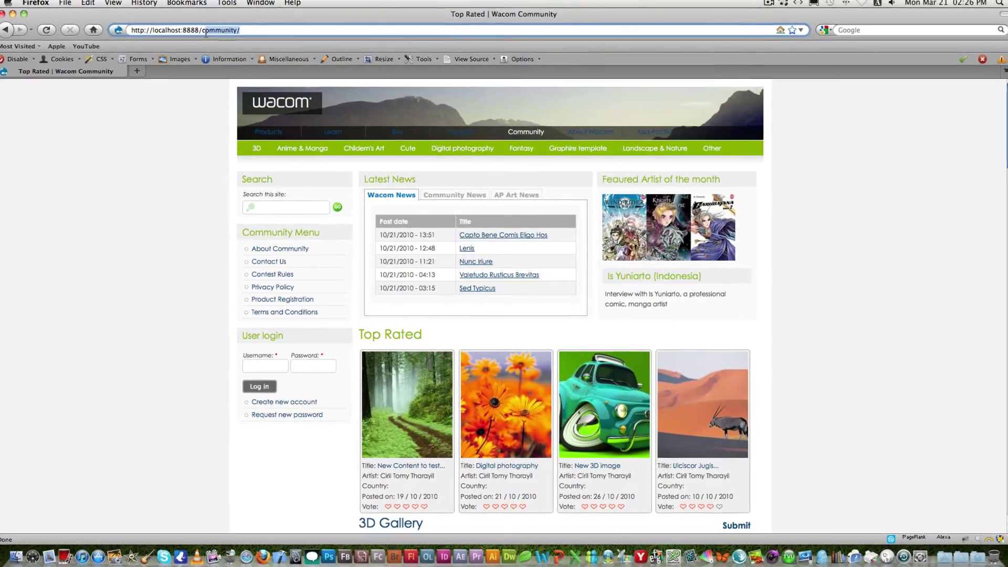
key(BackSpace)
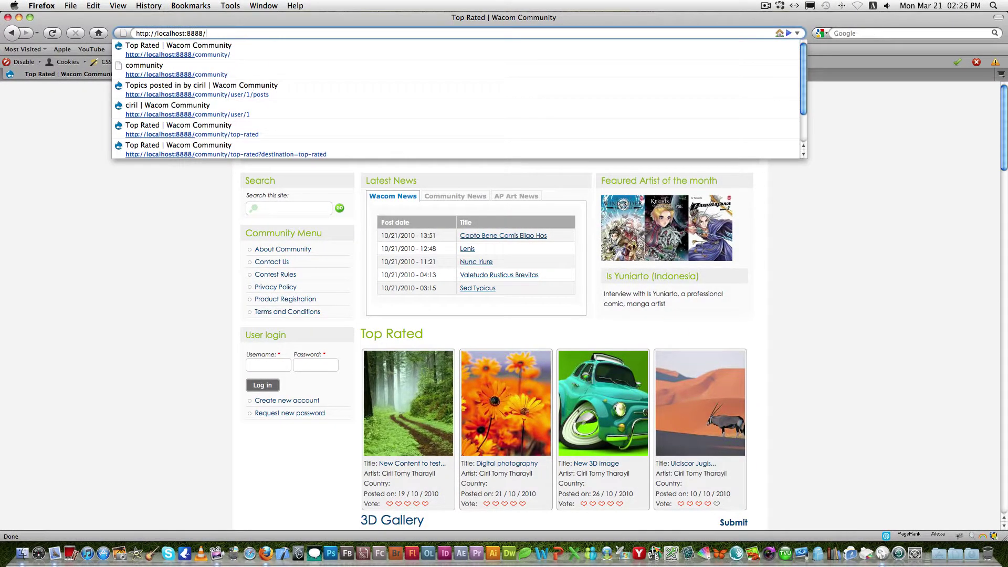
text(drupal)
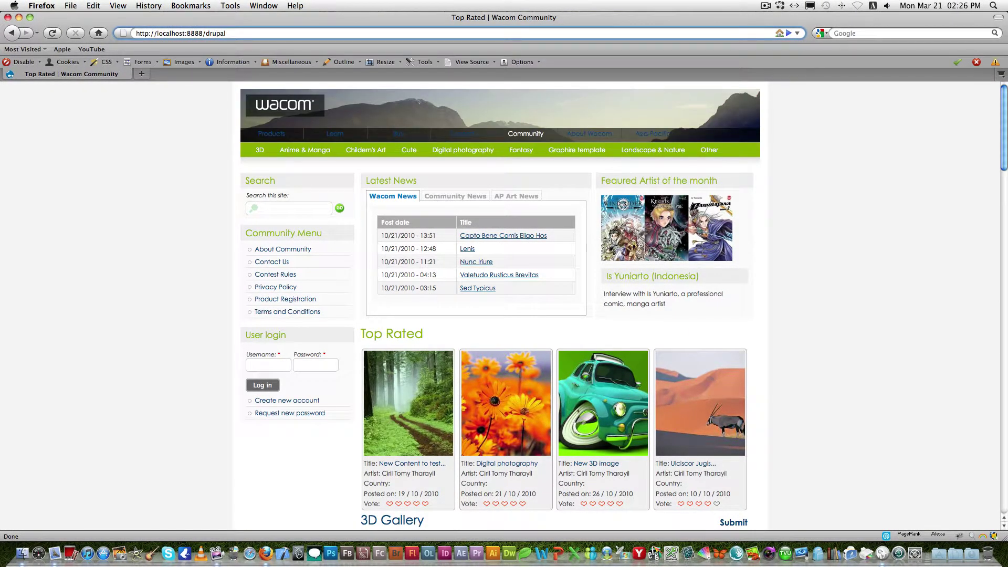
text(7)
key(Return)
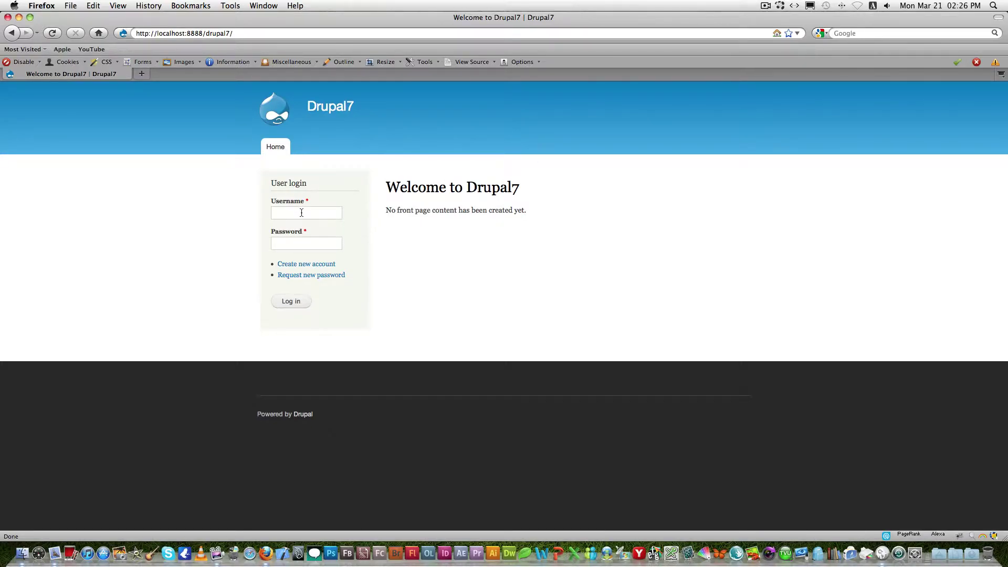
- Log in to Drupal7 with the administrator username and password
text(admin)
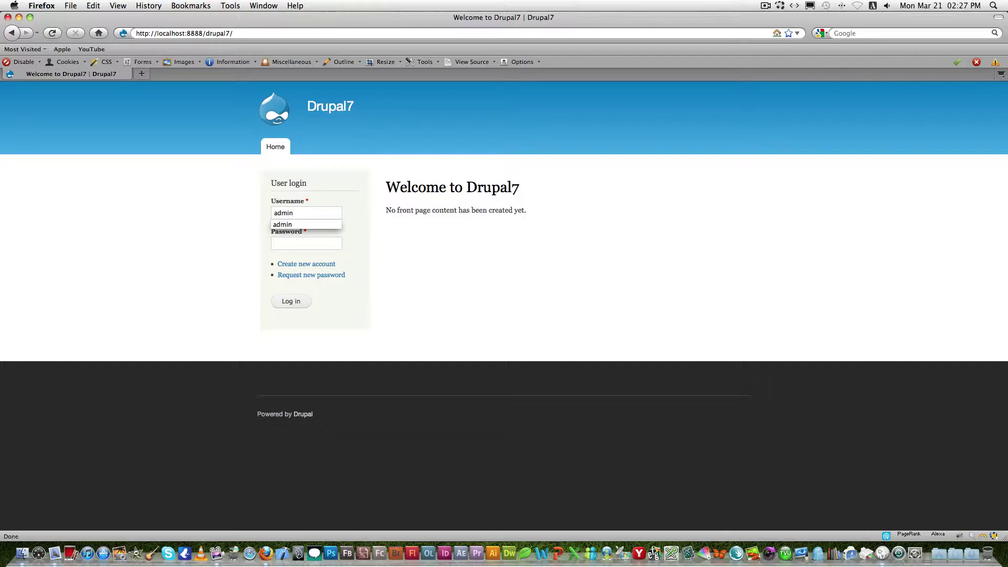
click(306, 243)
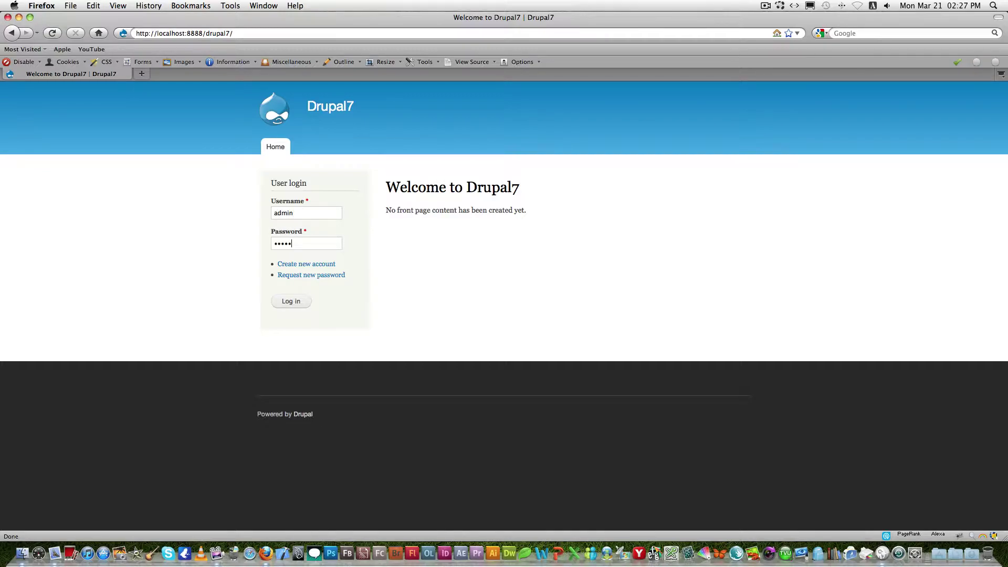
key(Return)
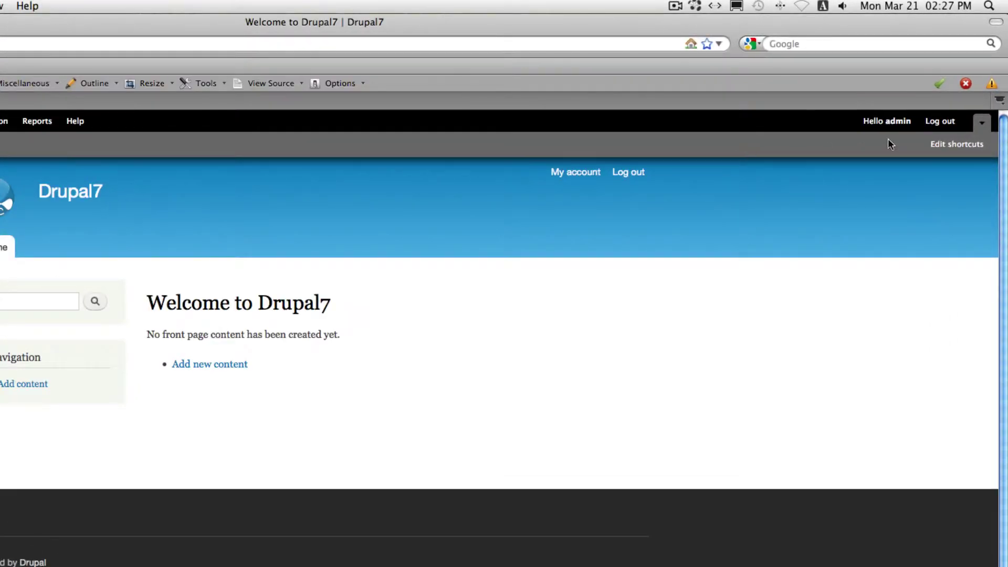
- Review the admin account page and its Shortcuts tab, then close the overlay
click(899, 127)
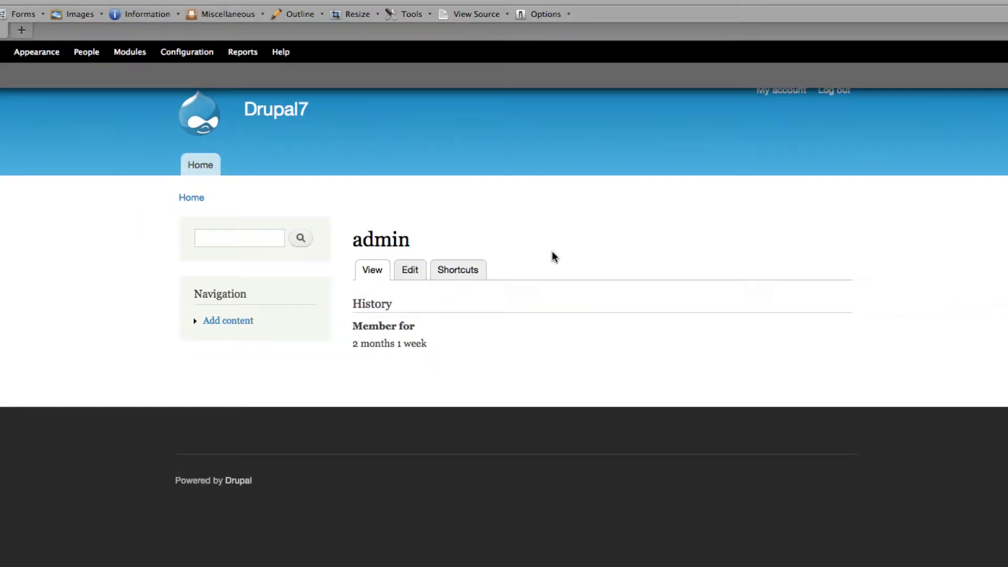
scroll(391, 310, down, 1)
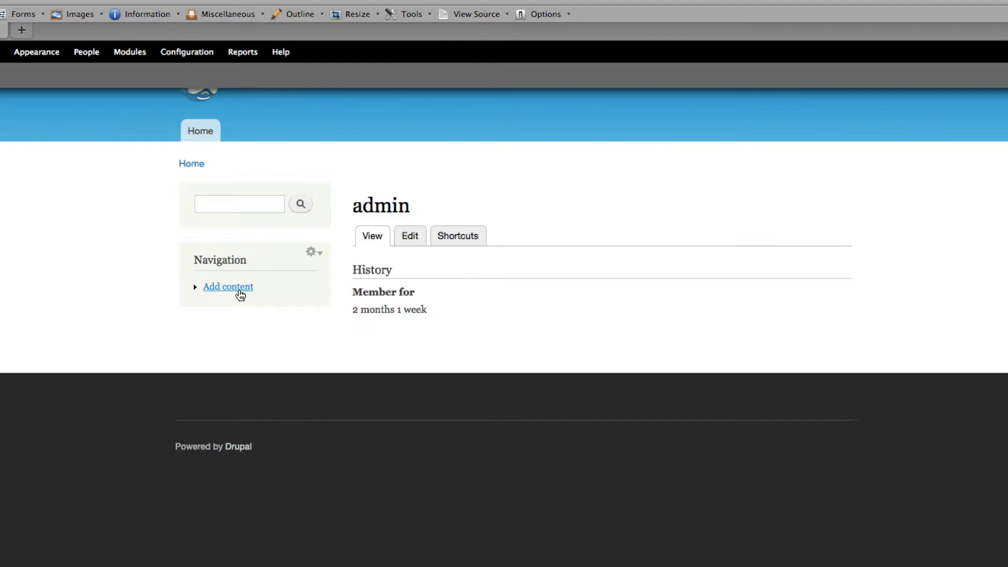
scroll(354, 290, up, 2)
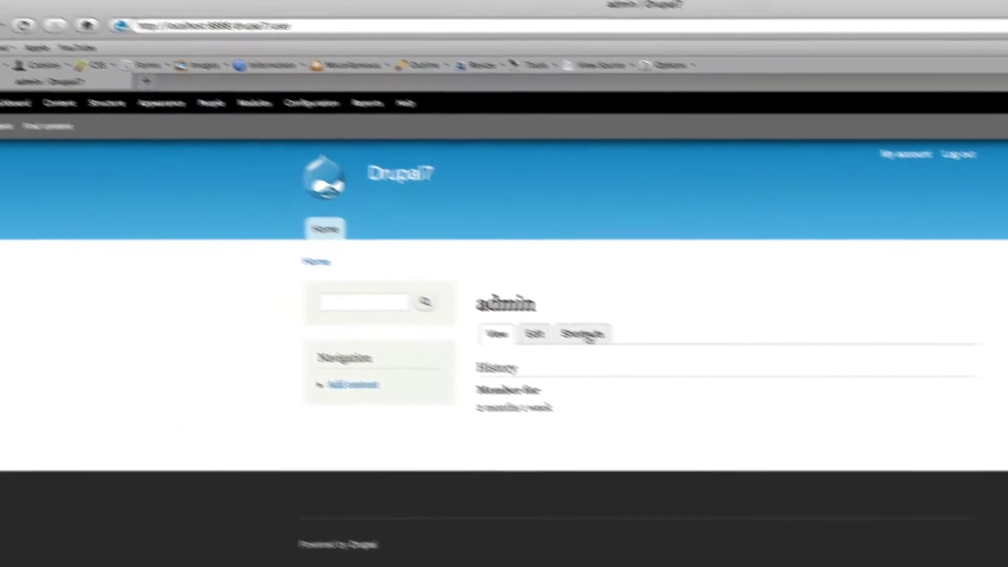
click(460, 286)
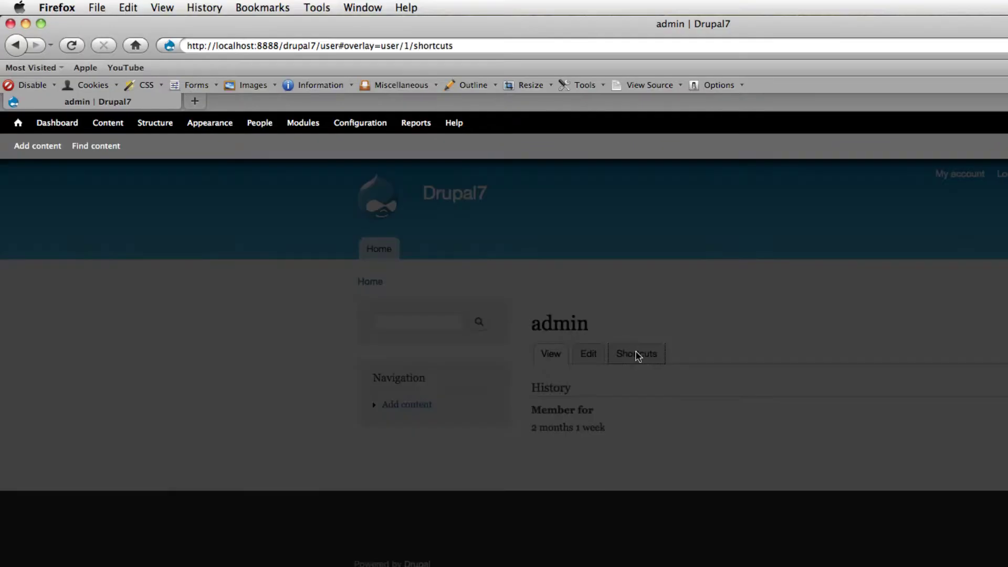
key(Escape)
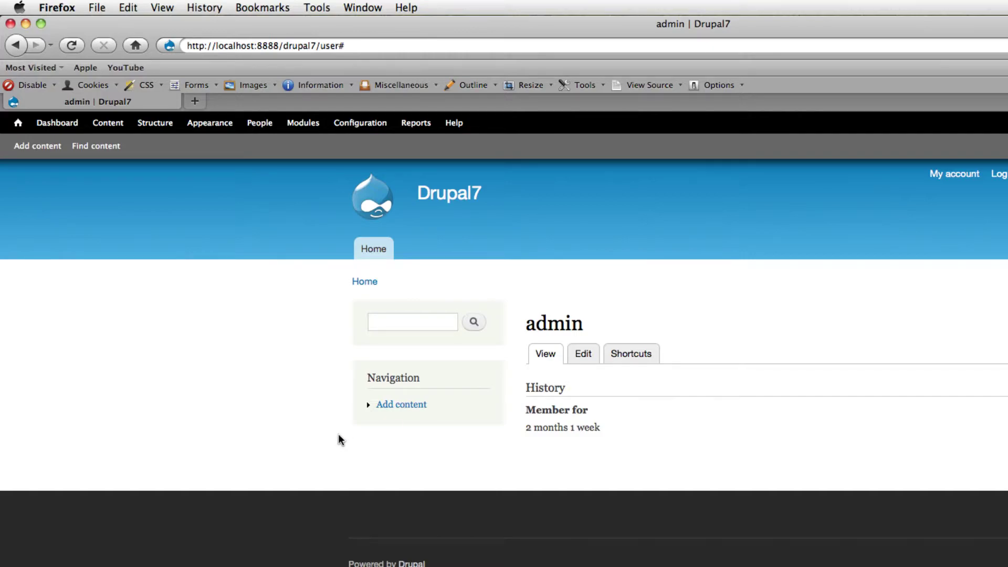
- Create and save a published Basic page titled 'test post' with body 'test content'
click(401, 407)
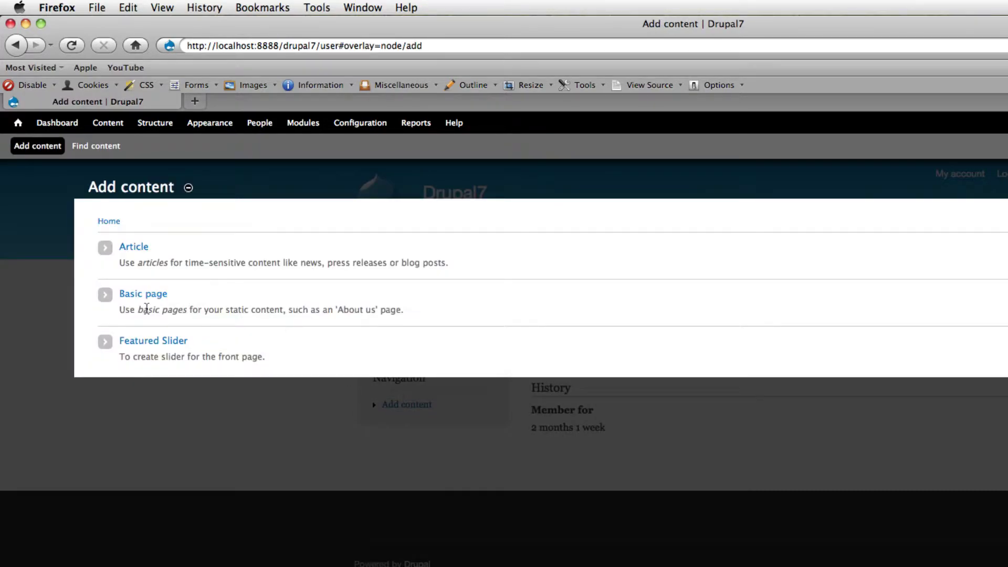
click(142, 299)
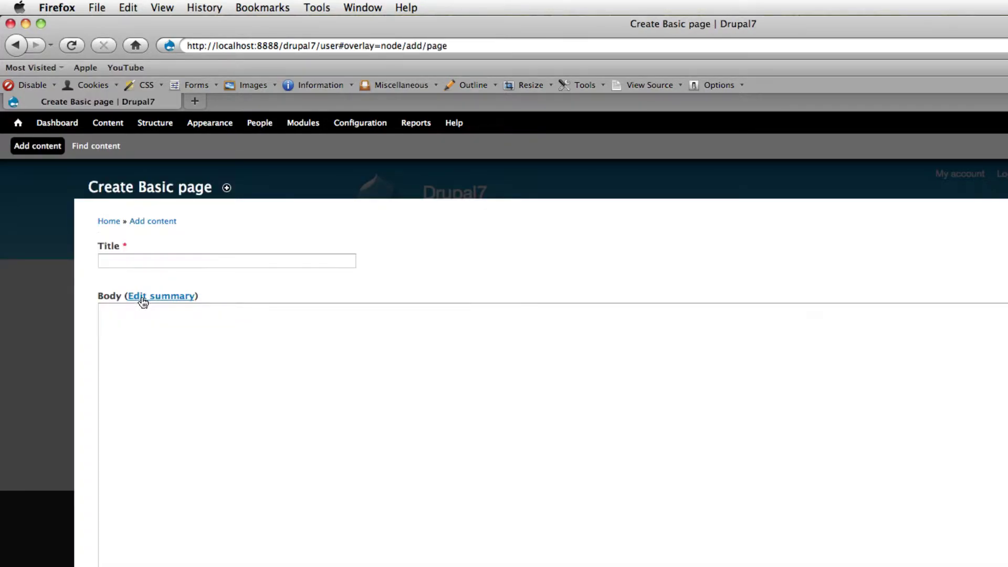
click(155, 264)
text(test post)
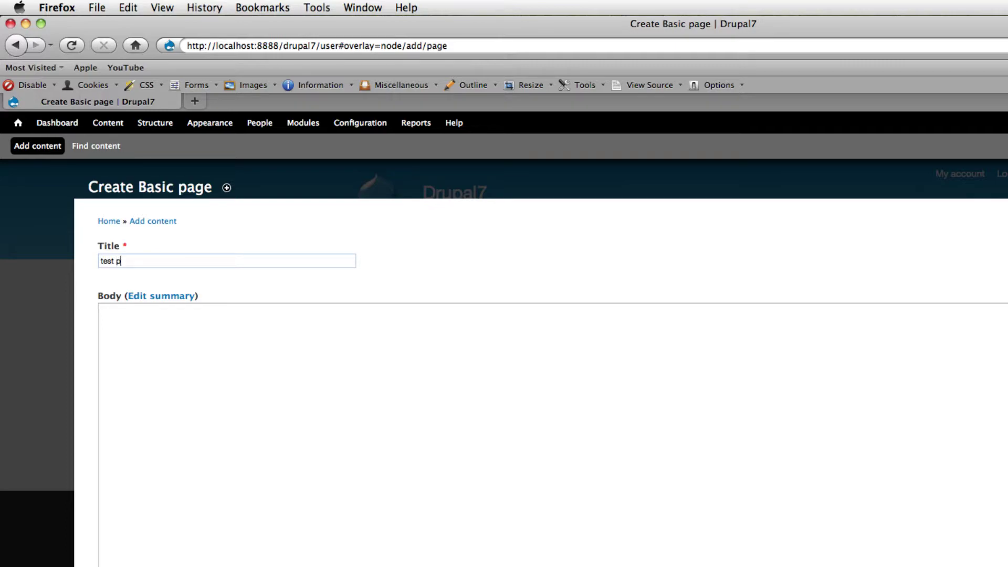
click(171, 352)
text(test)
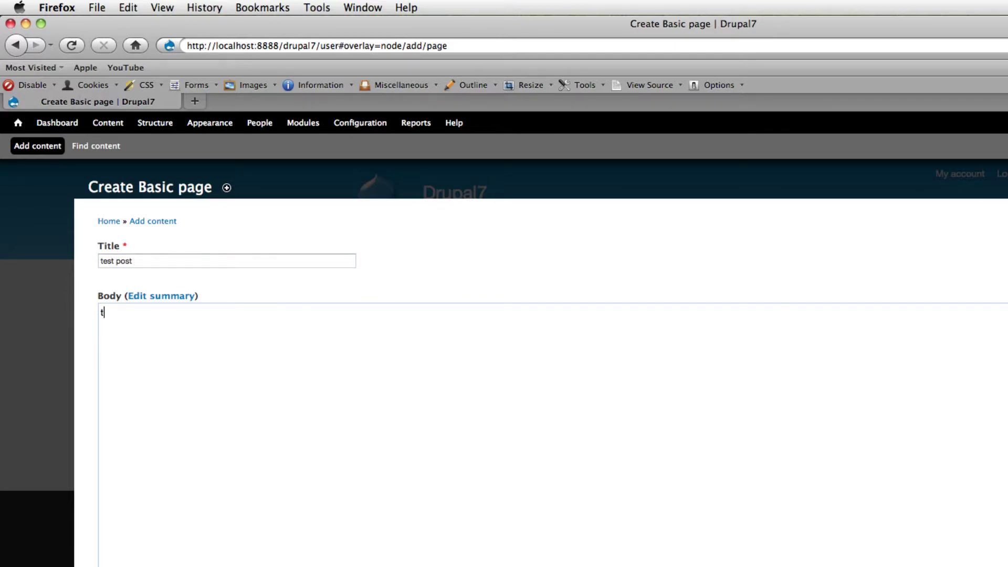
text( content)
scroll(576, 513, down, 10)
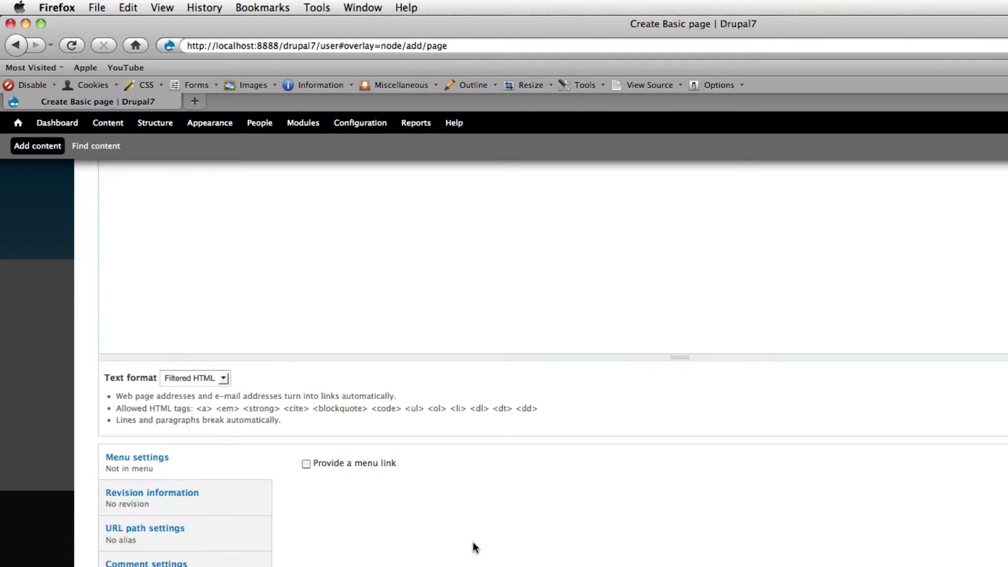
click(131, 489)
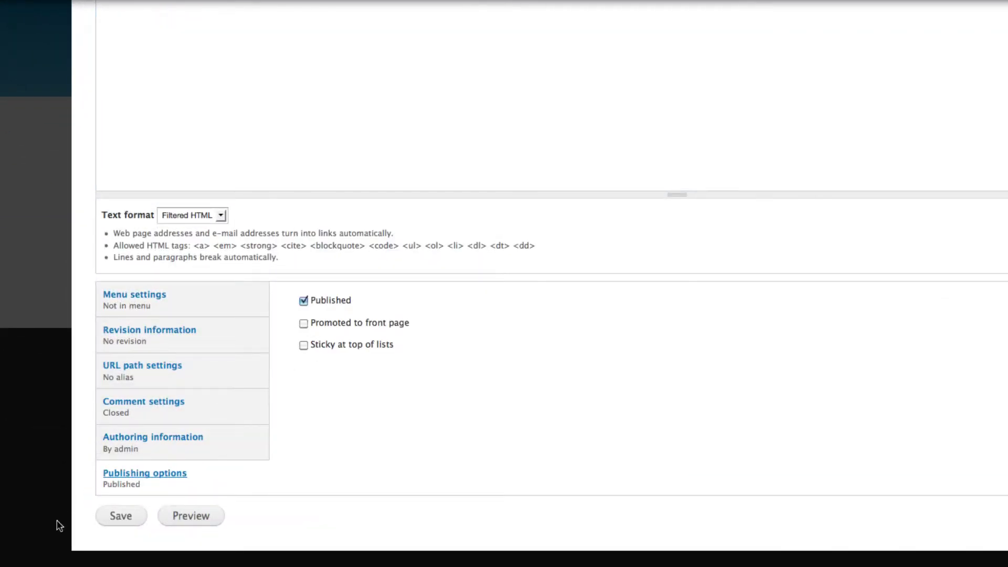
click(116, 523)
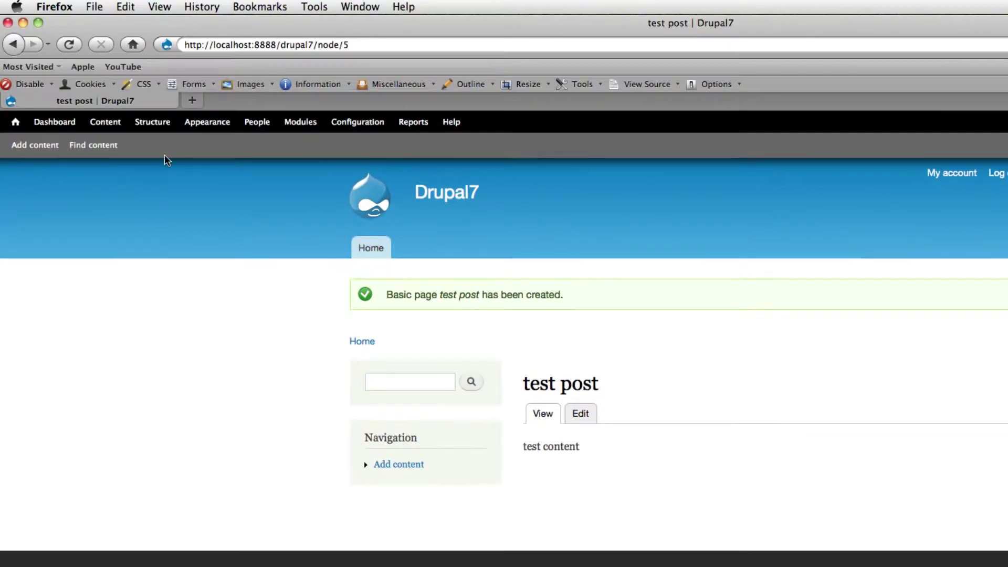
- Go to the Structure > Views list
click(164, 127)
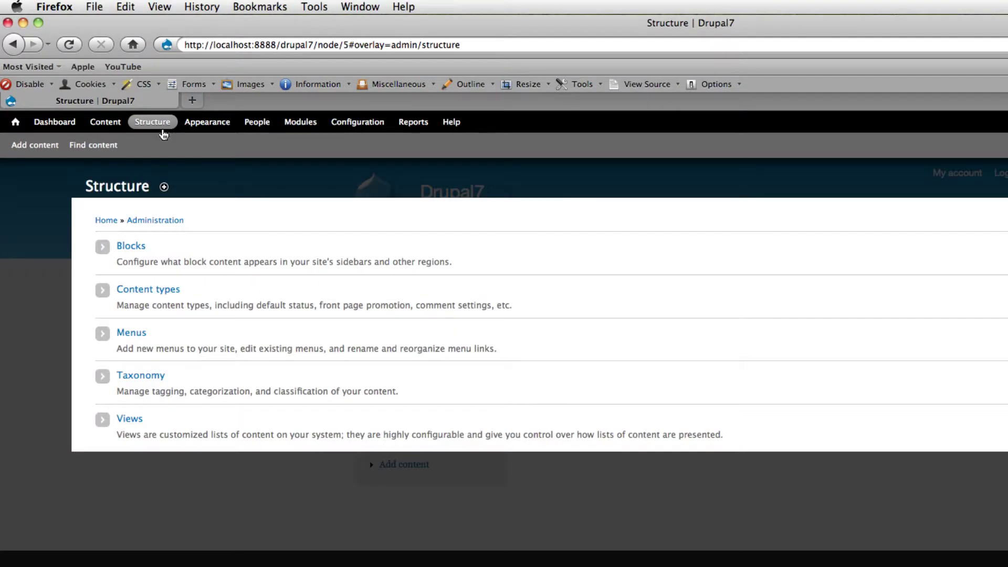
click(127, 420)
scroll(736, 486, down, 5)
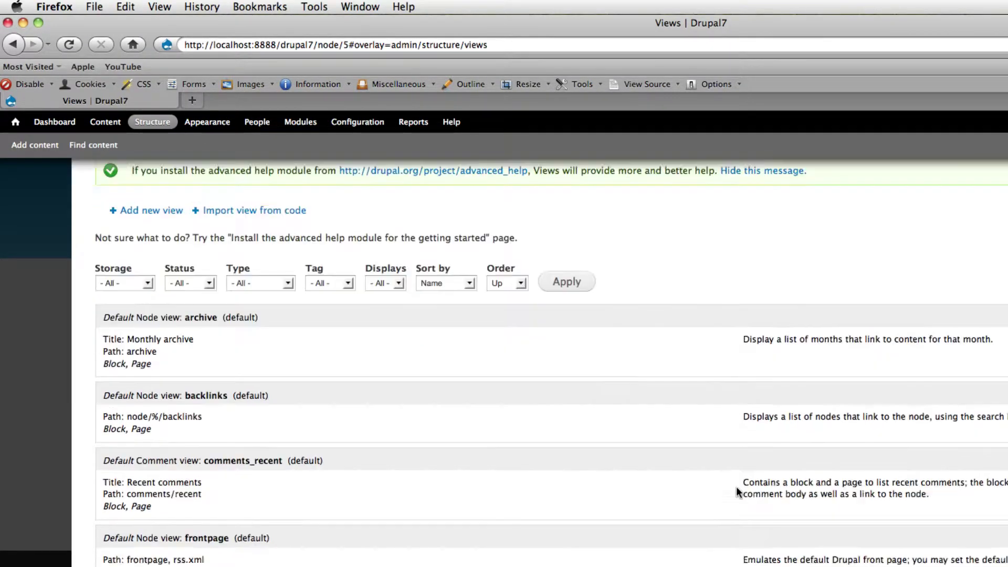
scroll(735, 486, up, 4)
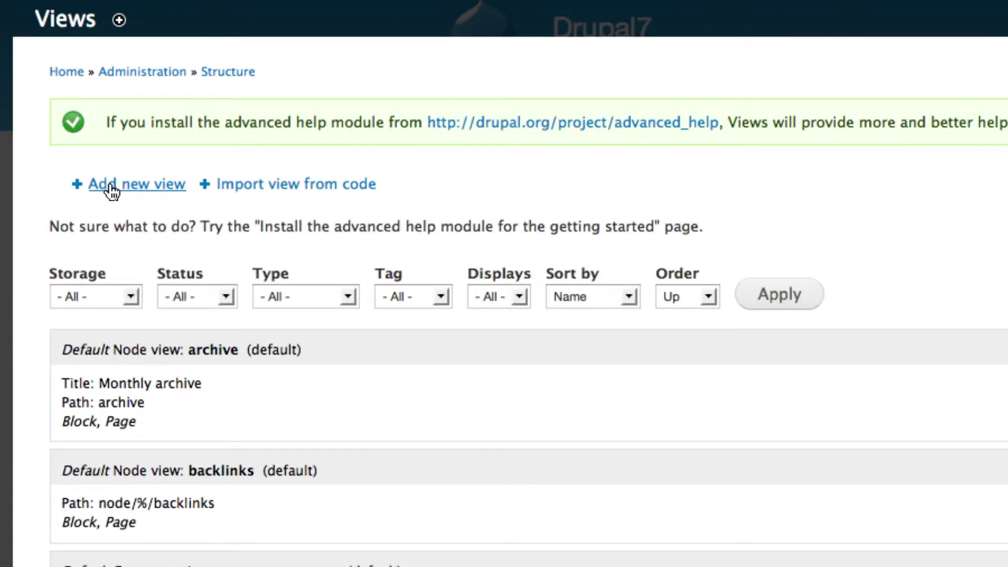
- Create a Node view named 'User Profile Page', reusing the name as its description
click(111, 186)
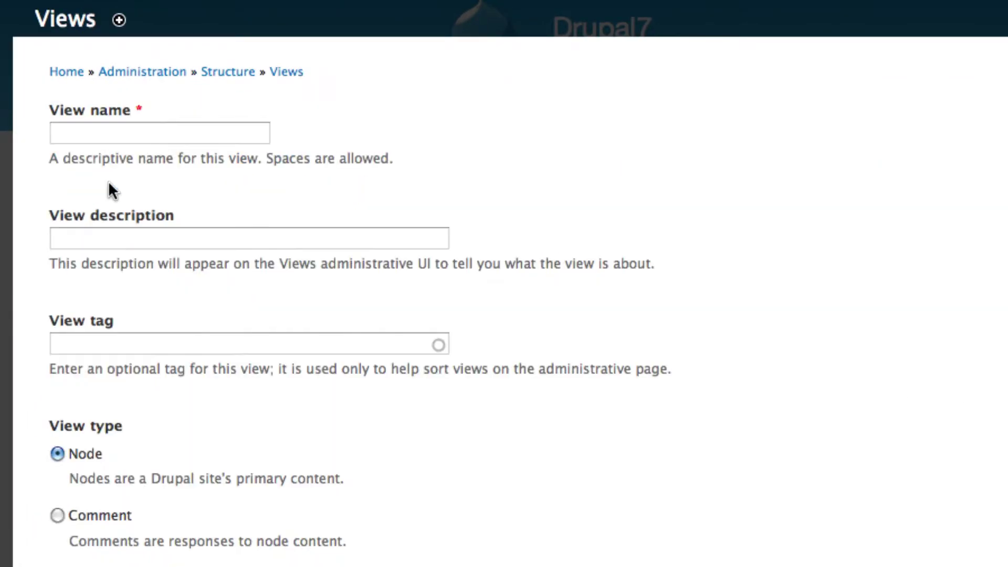
click(95, 140)
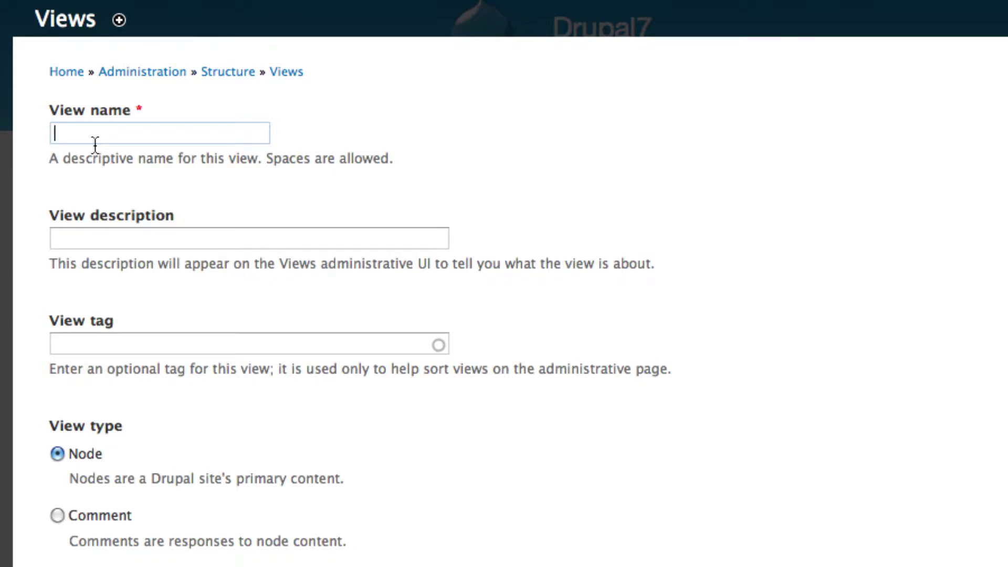
text(User )
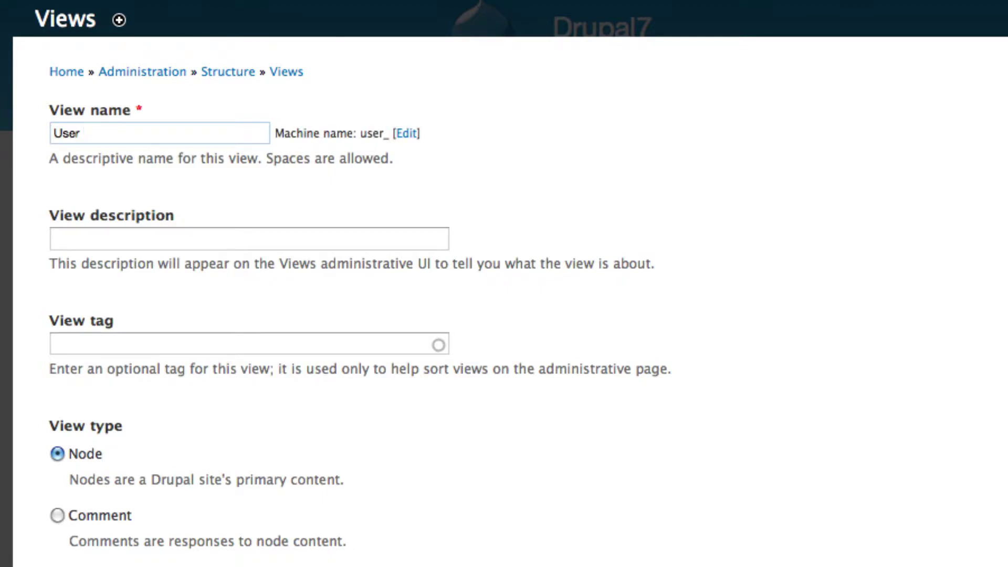
text(Profil)
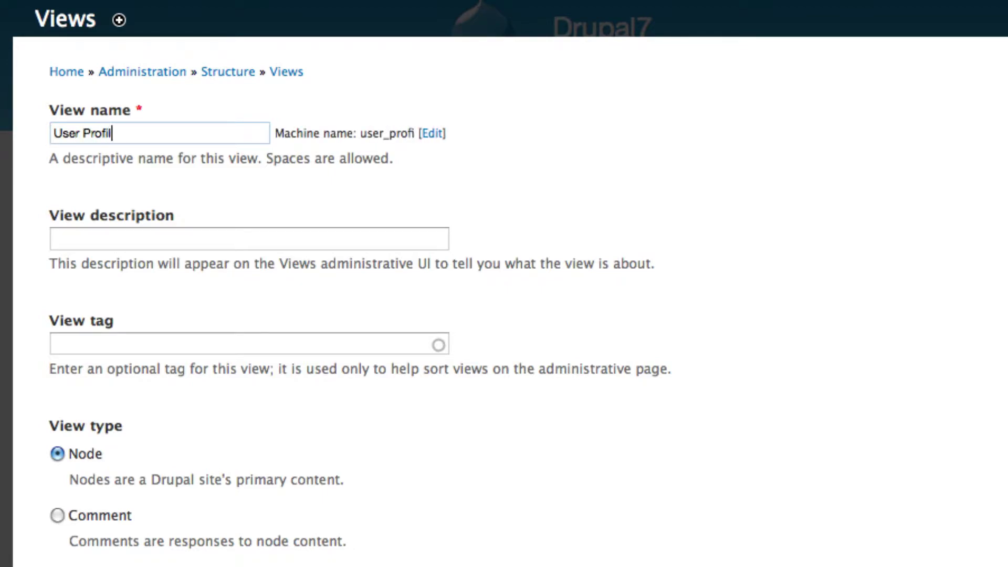
text(e Page)
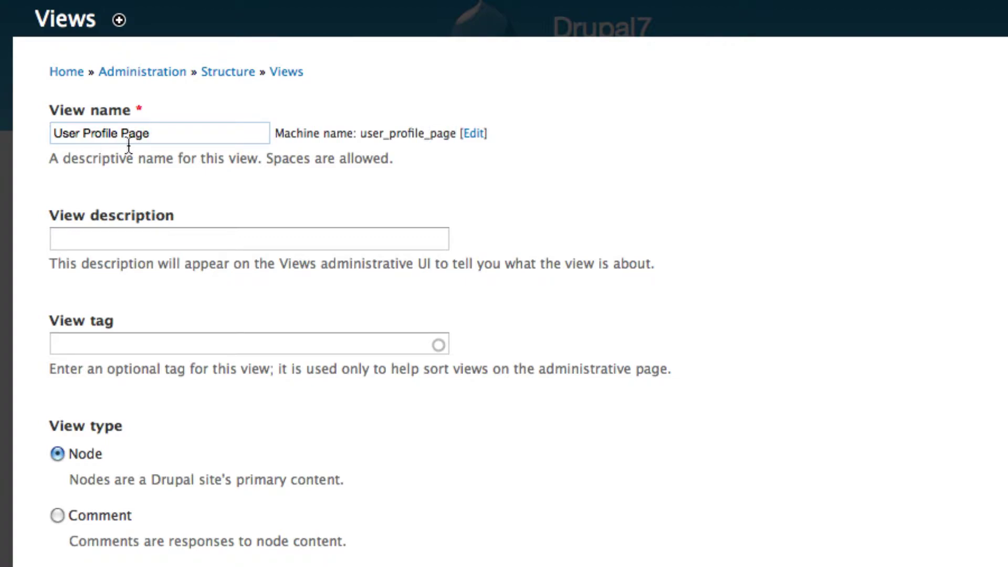
scroll(124, 142, down, 3)
triple_click(170, 57)
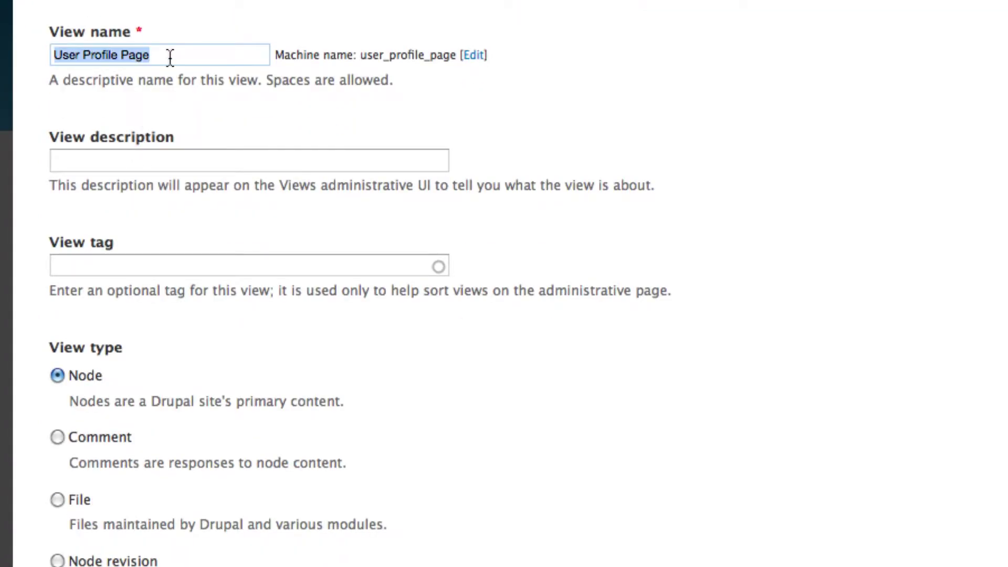
key(ctrl+c)
click(159, 160)
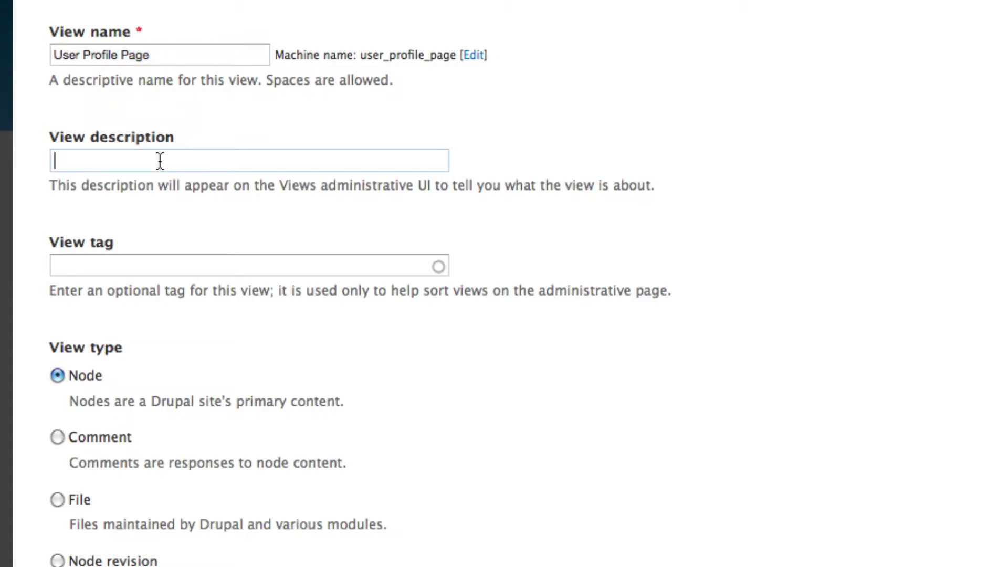
key(ctrl+v)
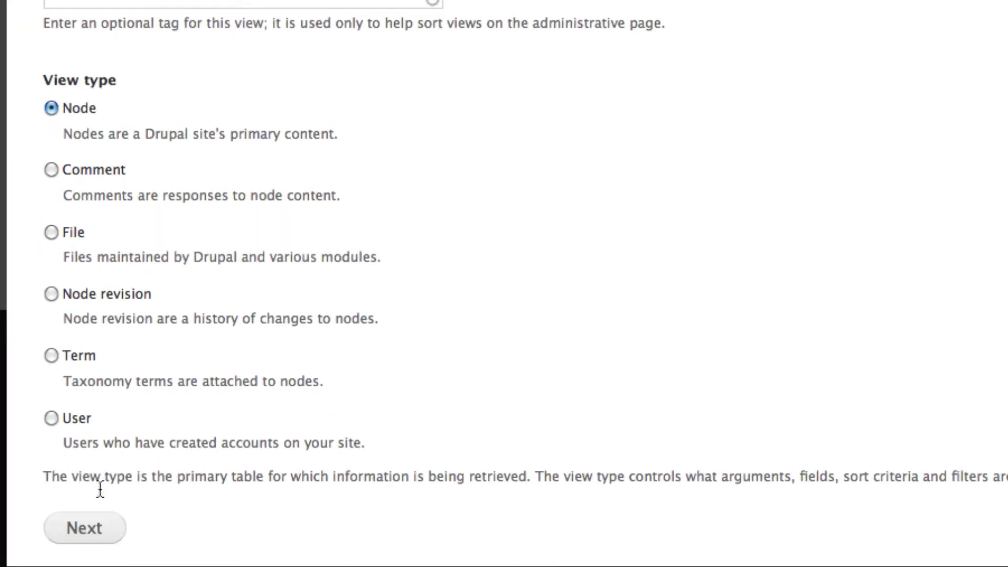
click(94, 524)
- Add the Node: Title field to the view from the Node field group
click(51, 522)
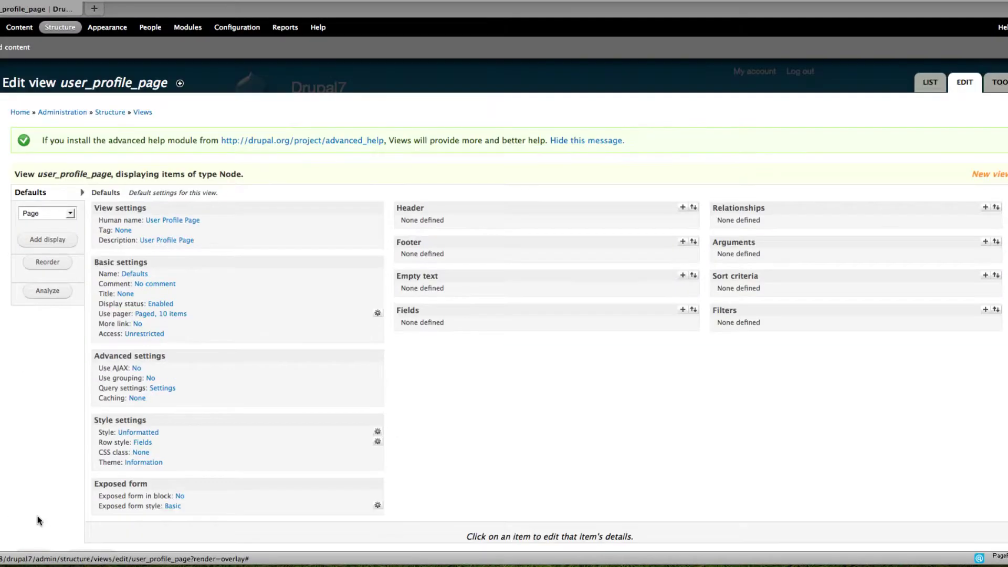
scroll(290, 240, down, 2)
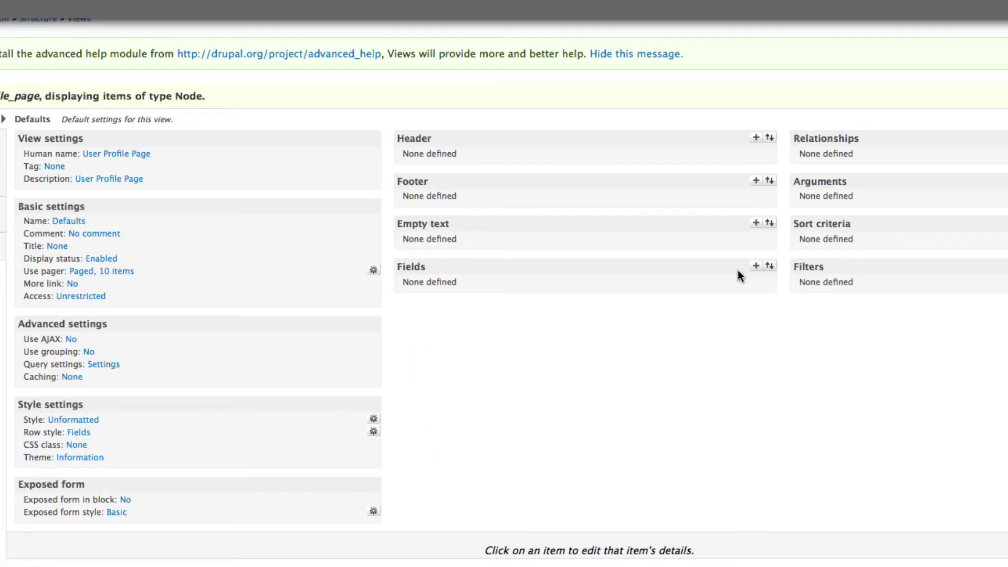
click(756, 267)
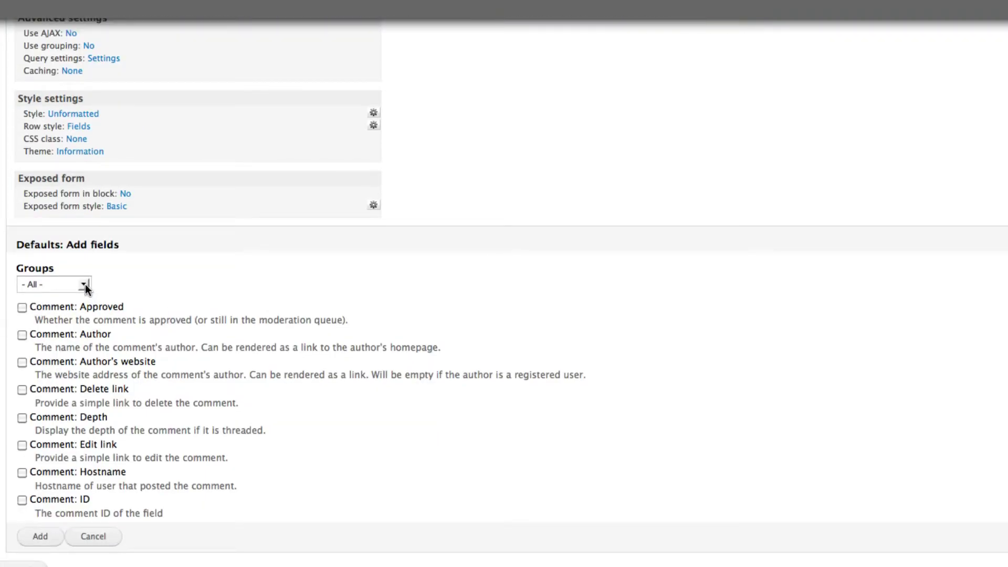
click(85, 284)
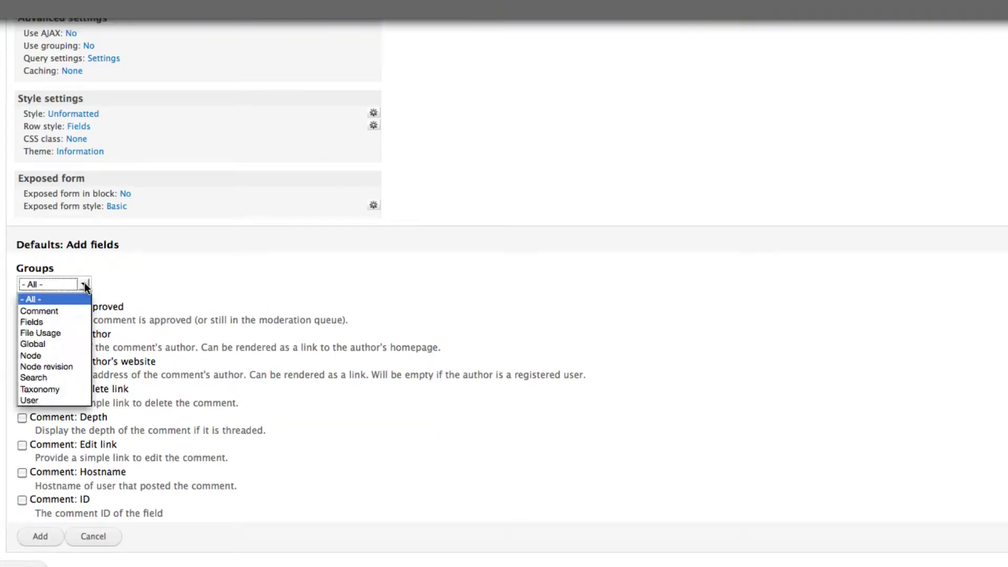
click(86, 288)
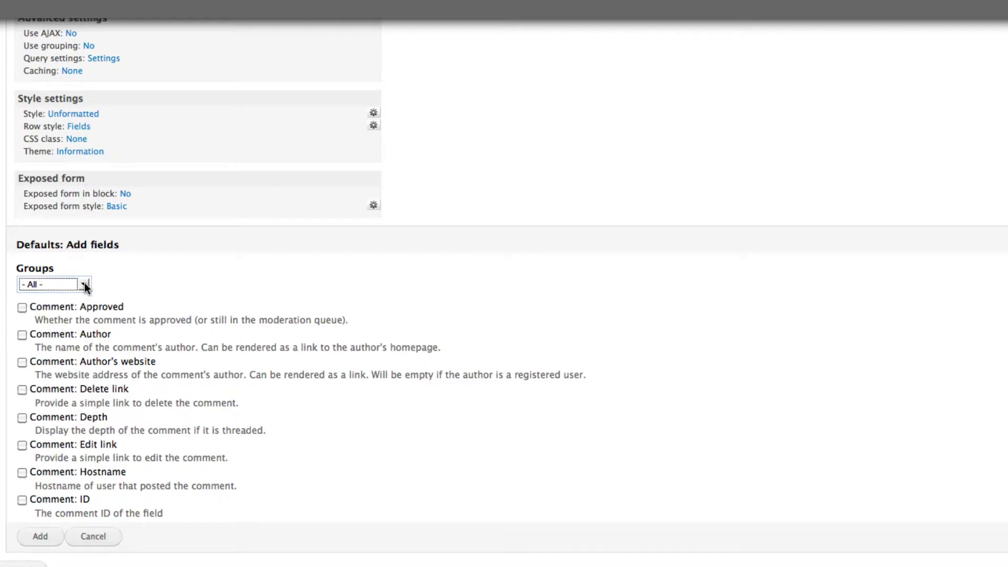
click(86, 286)
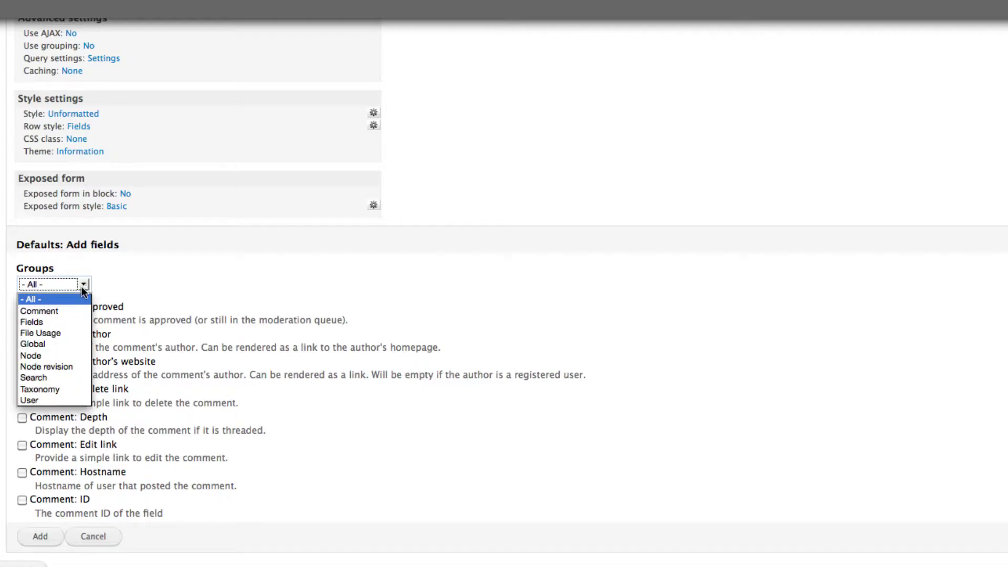
click(51, 356)
scroll(74, 356, down, 2)
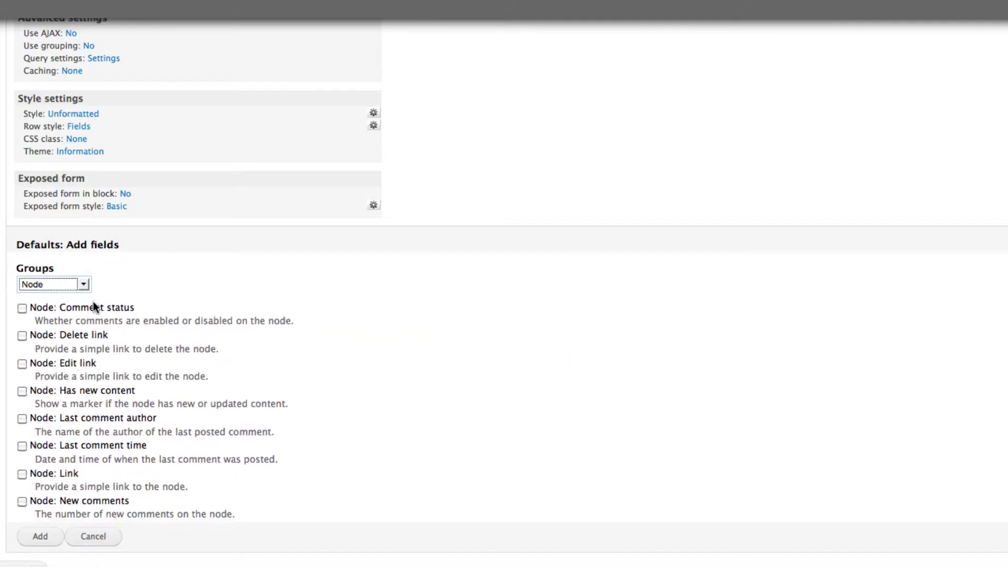
scroll(121, 295, down, 3)
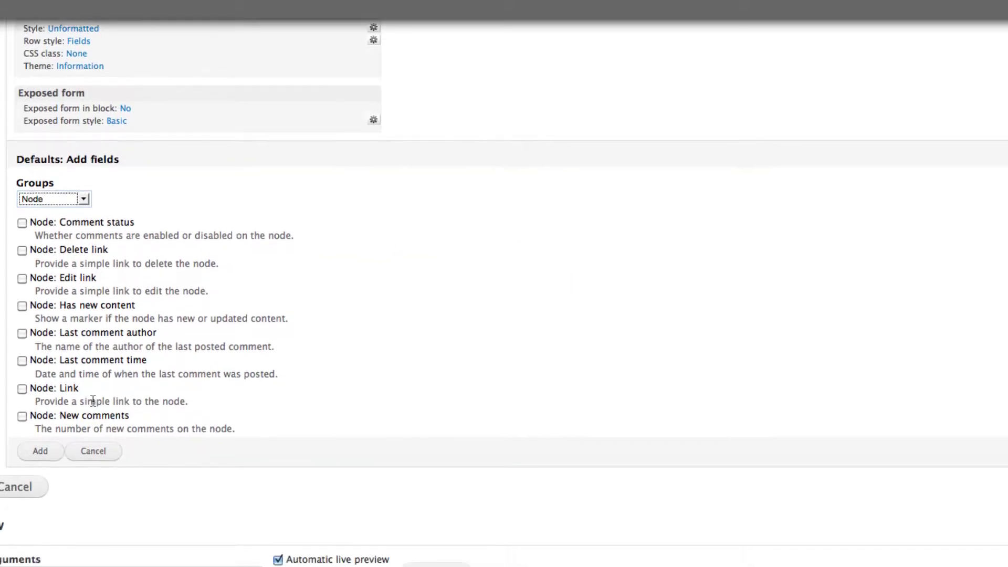
scroll(381, 326, down, 3)
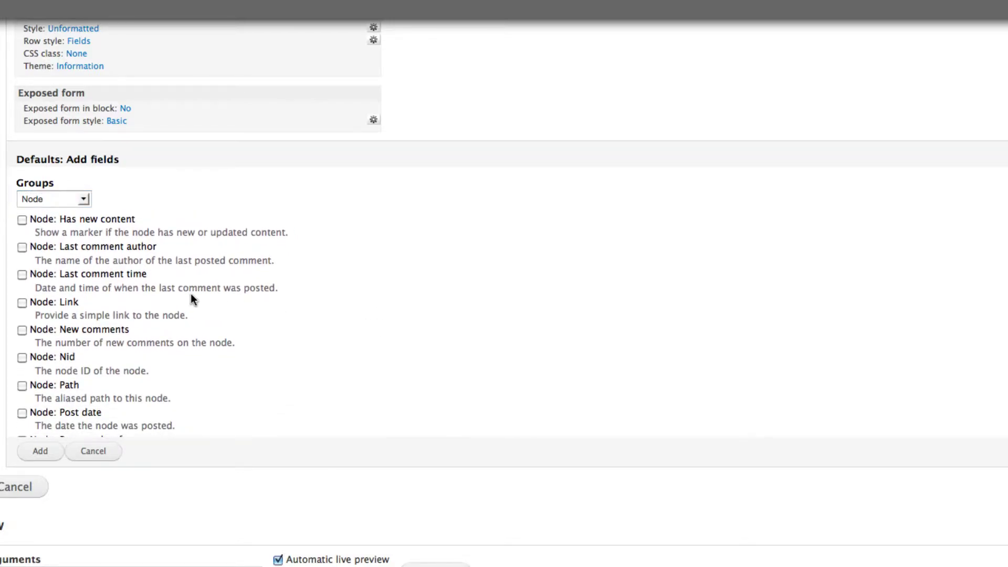
scroll(124, 317, down, 2)
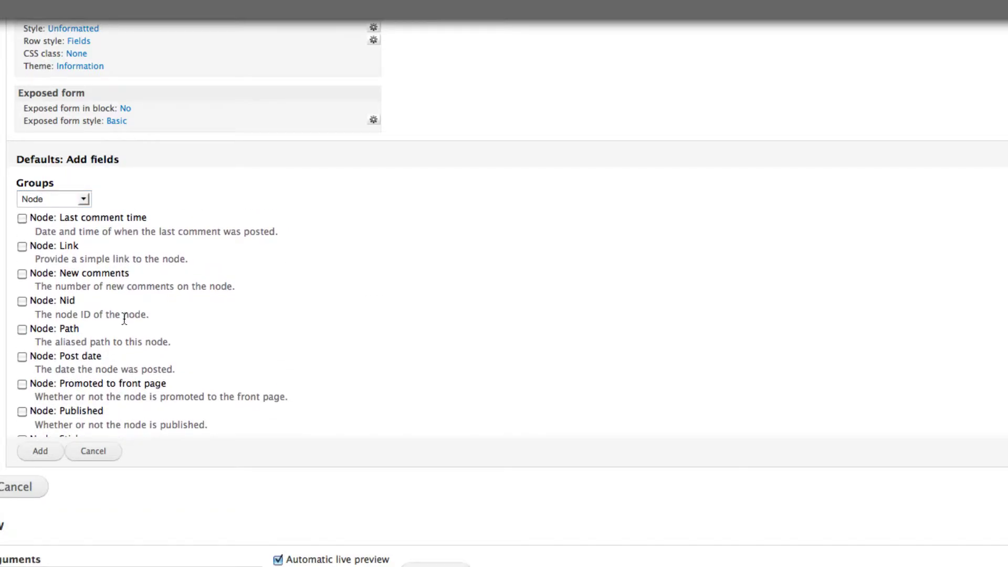
scroll(124, 318, up, 2)
scroll(124, 318, up, 2)
scroll(122, 318, down, 5)
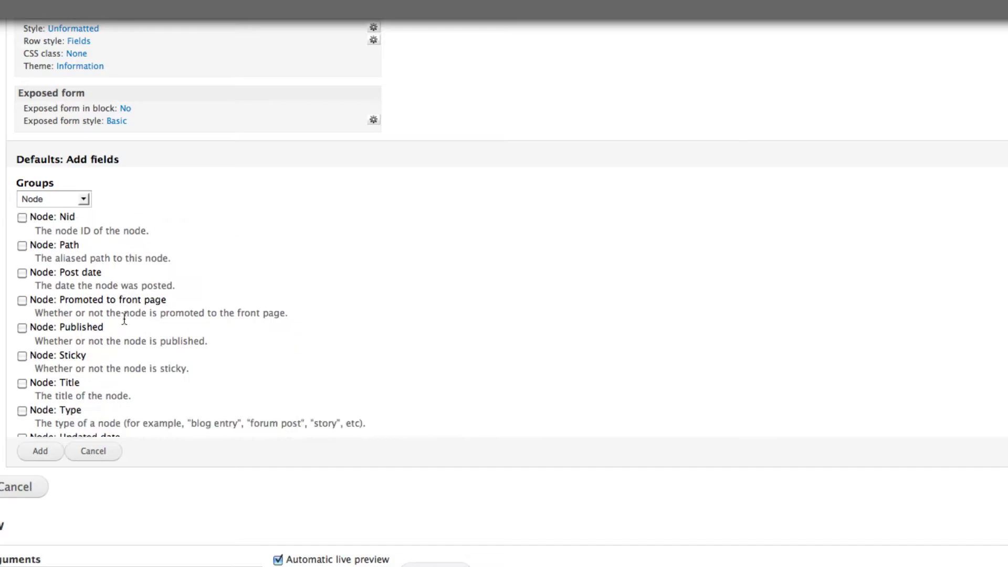
click(22, 335)
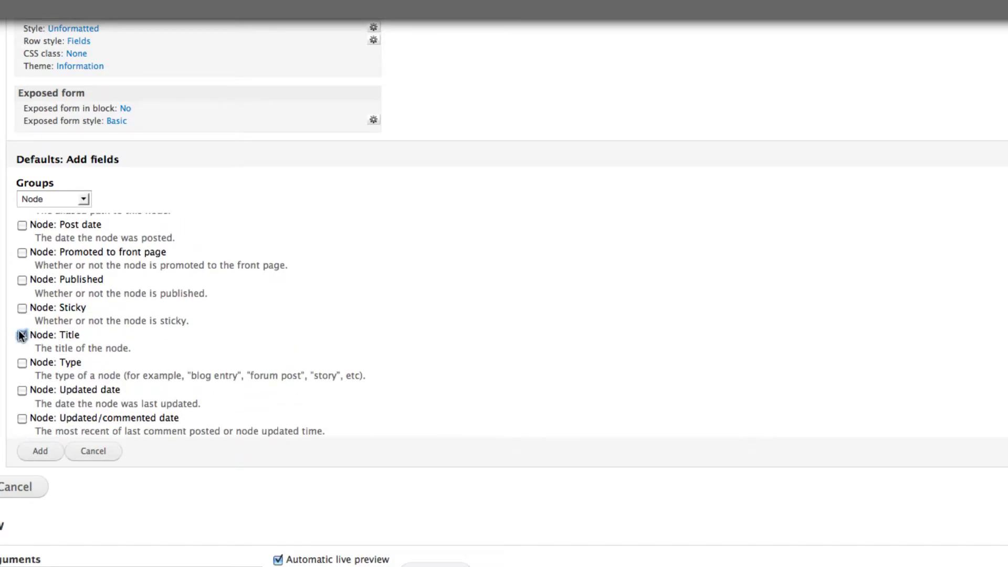
click(54, 450)
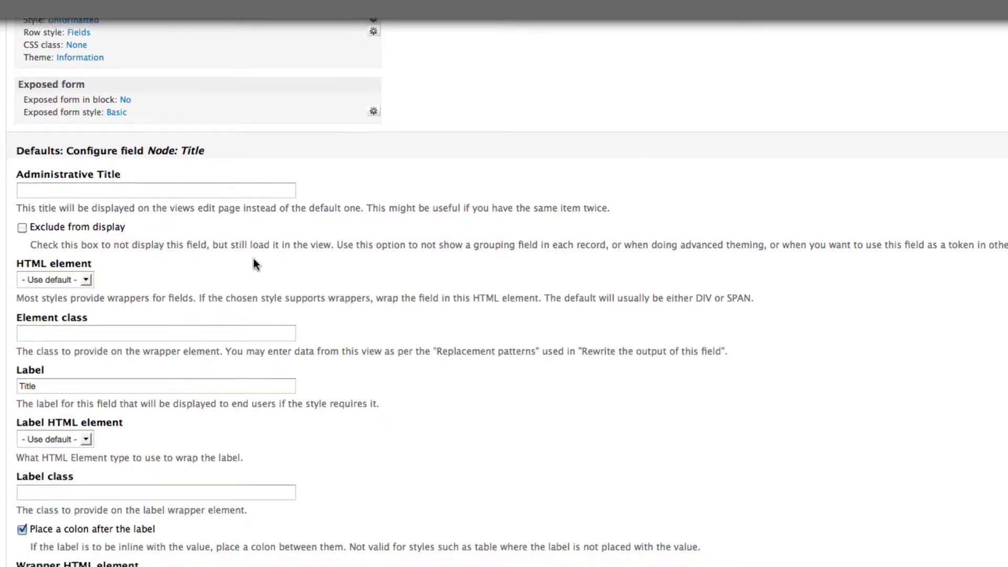
- Clear the Title field's label, link it to its node, and apply the settings
scroll(254, 261, down, 3)
scroll(254, 261, down, 15)
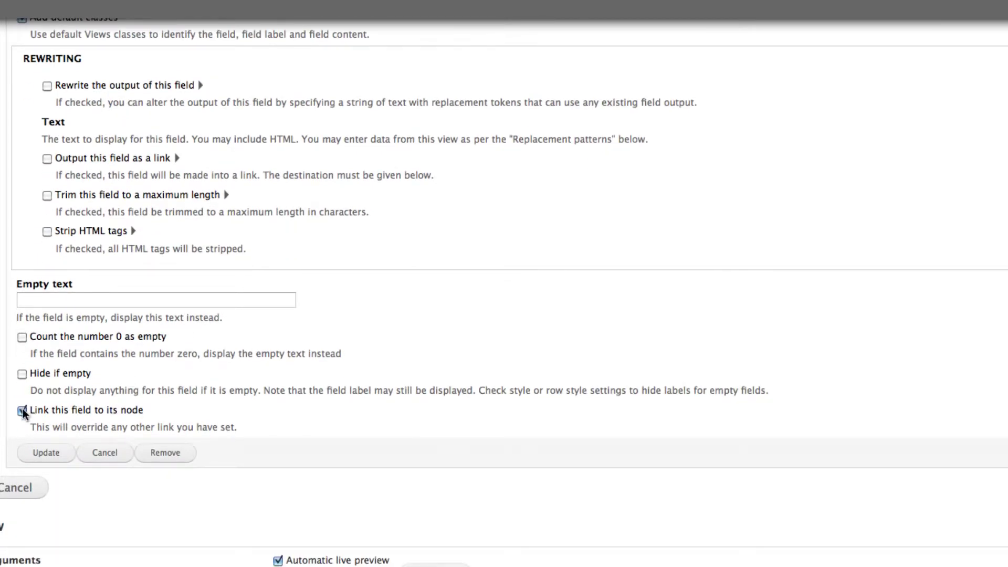
scroll(254, 420, up, 12)
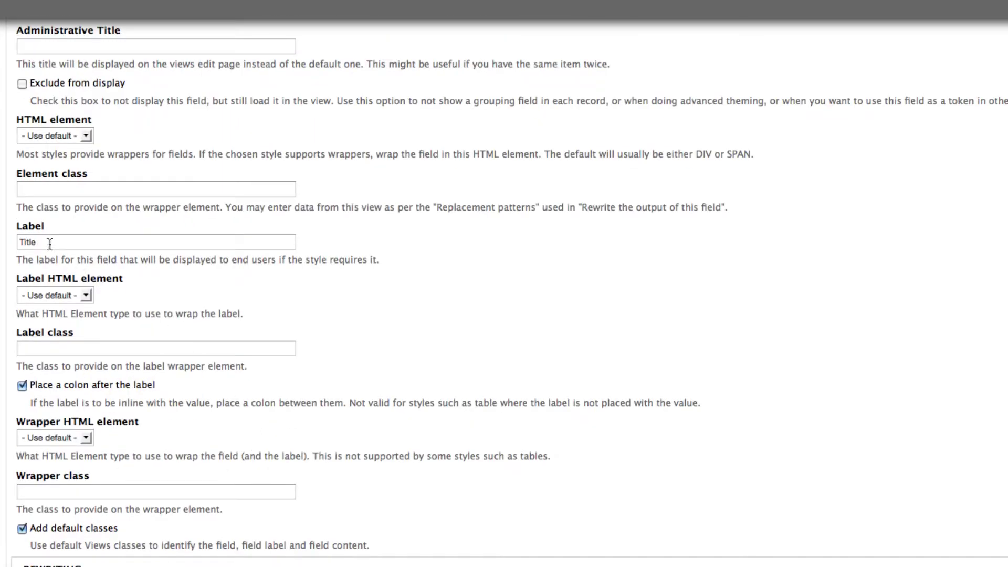
double_click(50, 244)
click(449, 352)
scroll(449, 352, down, 12)
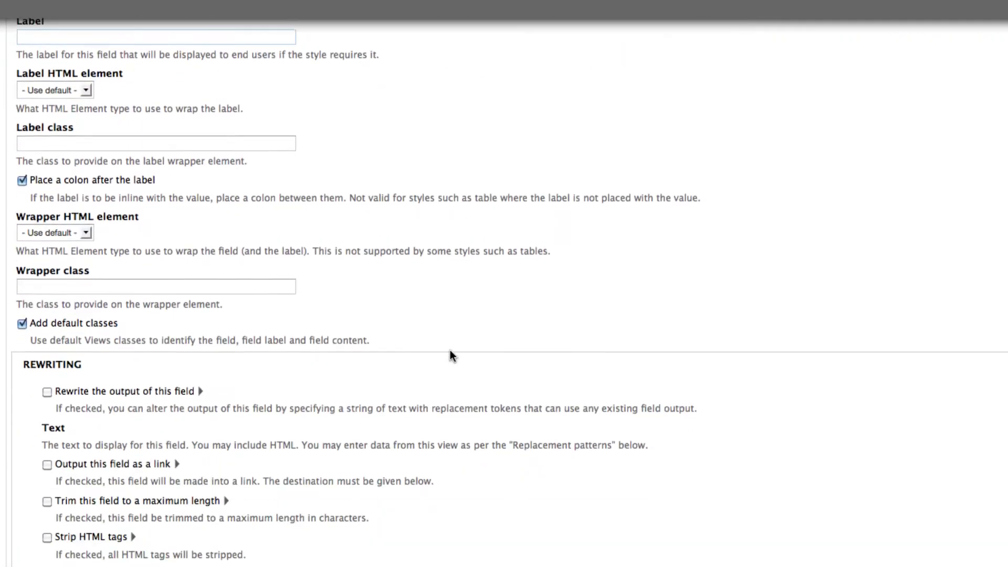
click(33, 458)
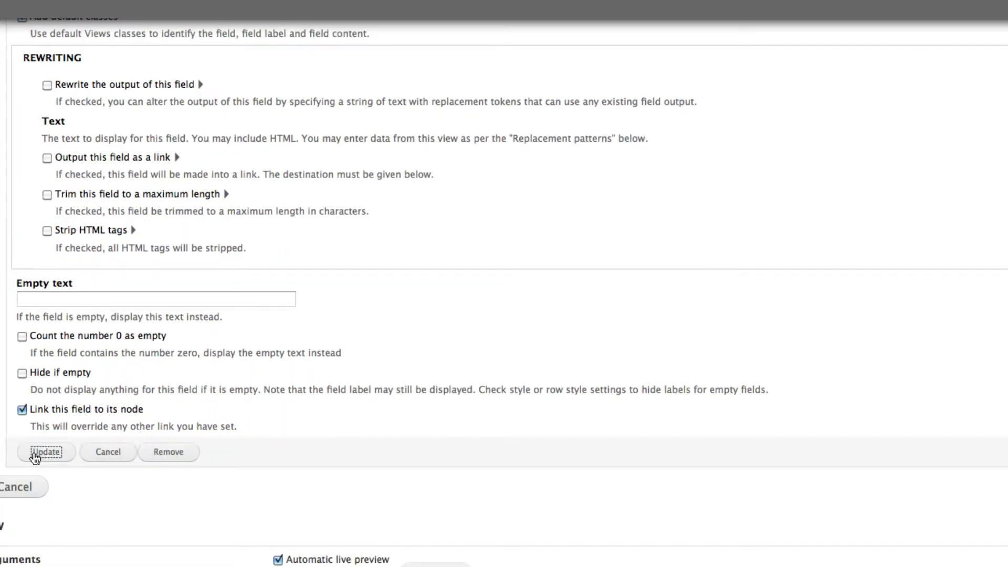
scroll(779, 346, up, 3)
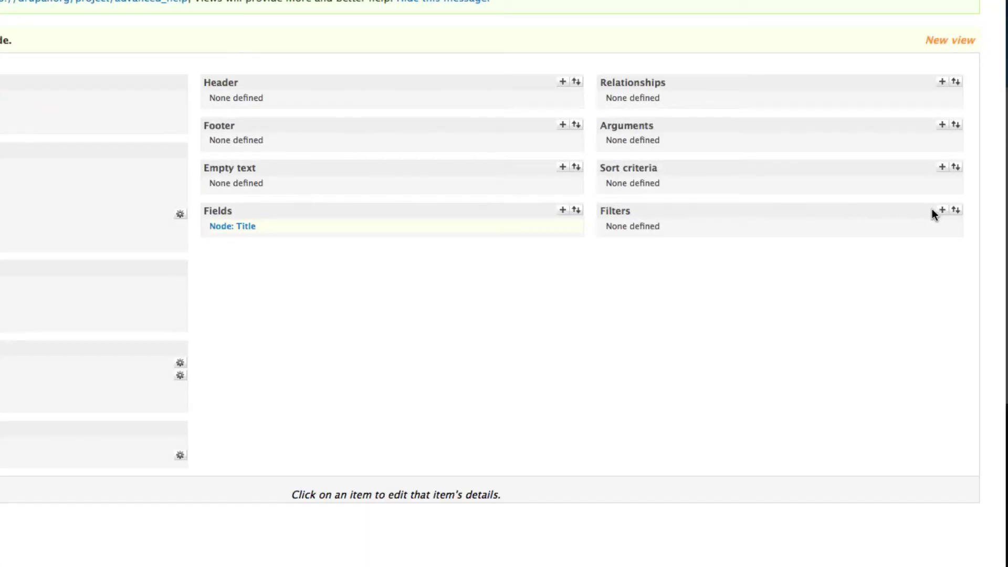
- Add a Node: Type filter limited to Featured Slider and Basic page
click(941, 213)
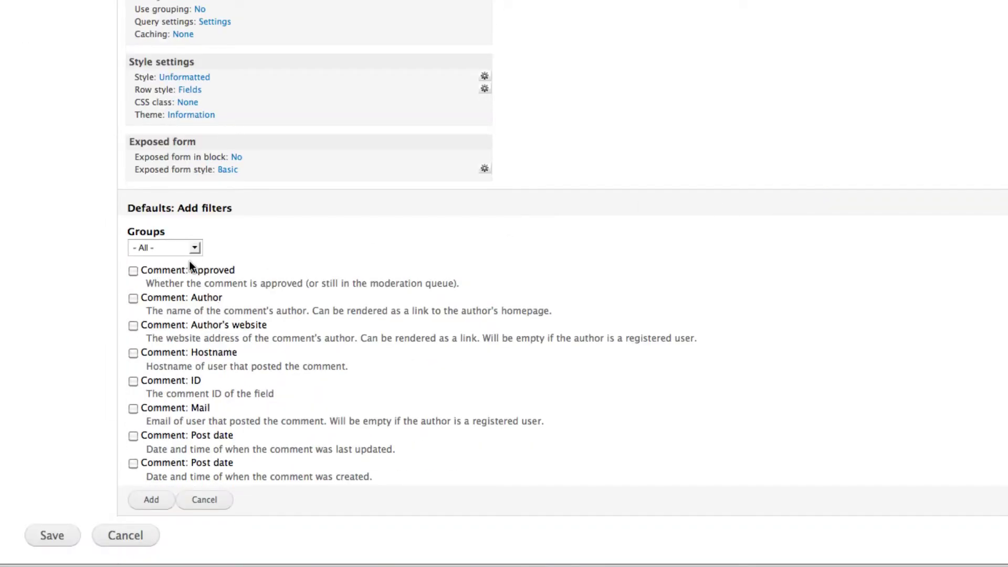
click(195, 248)
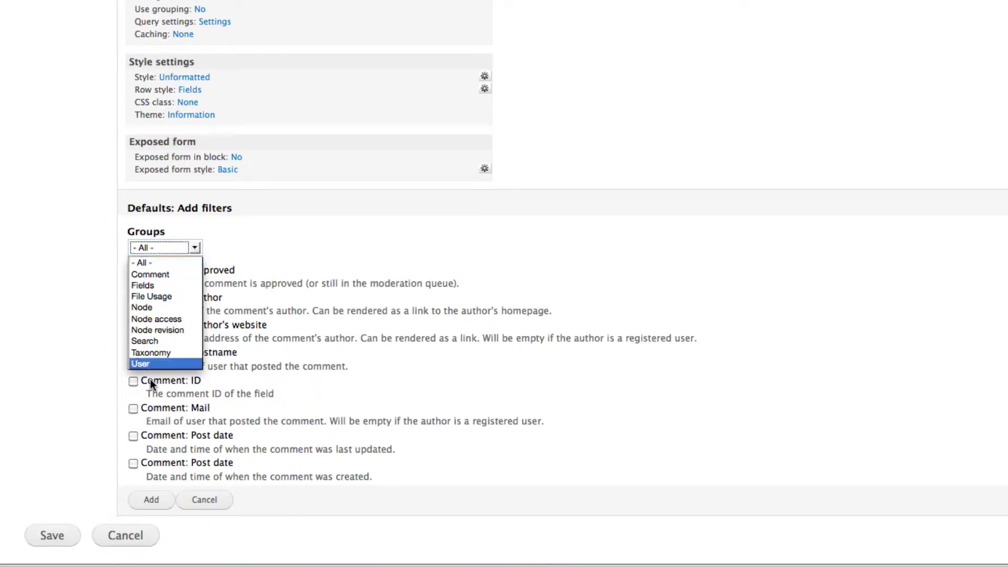
click(150, 308)
scroll(254, 308, down, 5)
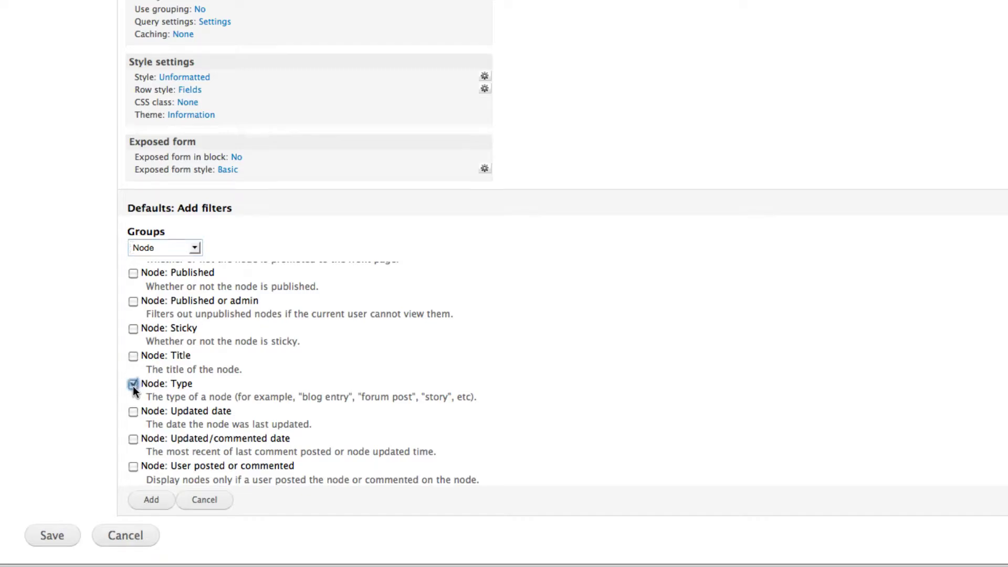
click(134, 384)
click(151, 499)
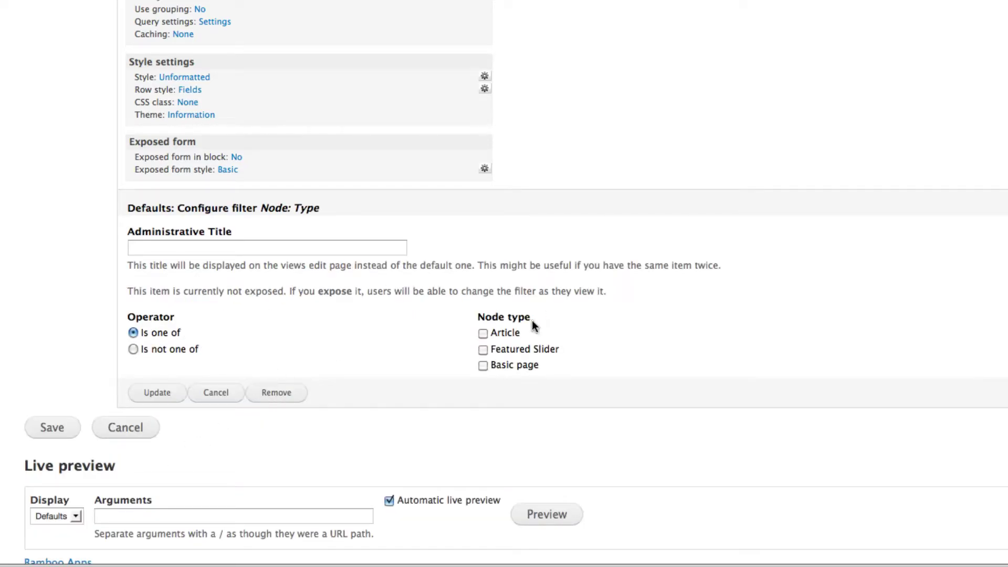
click(481, 350)
click(164, 396)
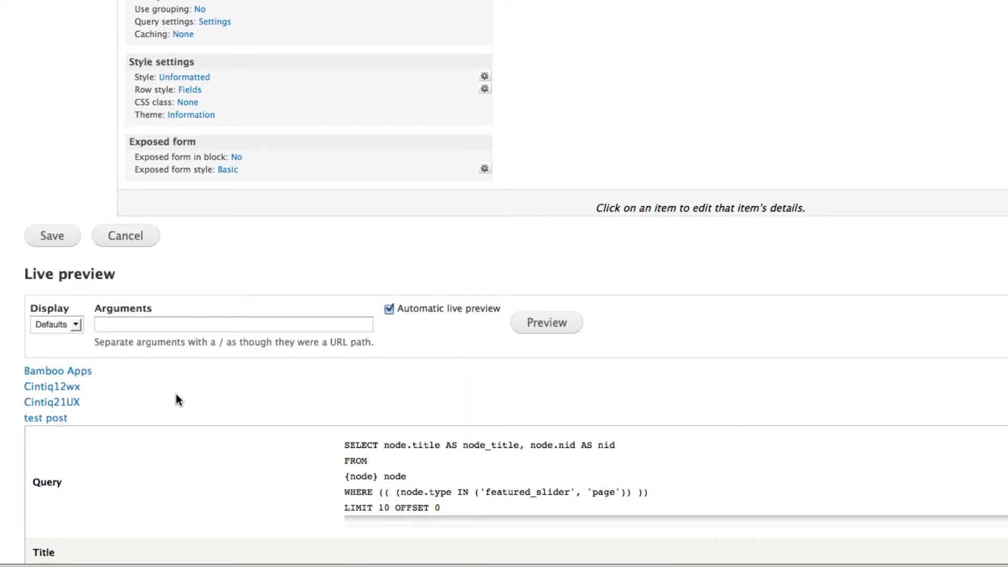
scroll(307, 299, up, 10)
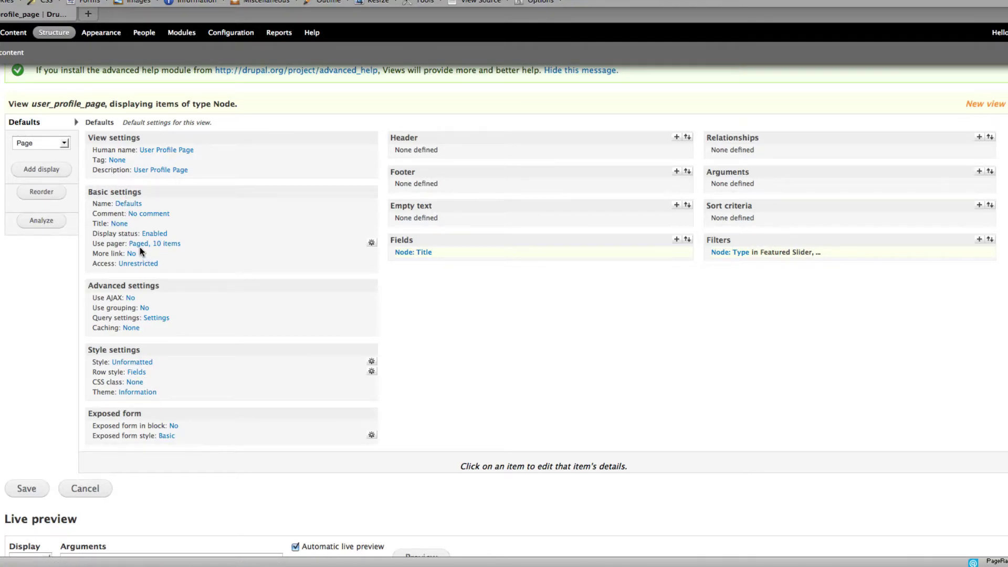
- Switch the view's style from Unformatted to Table and accept the table options
click(148, 363)
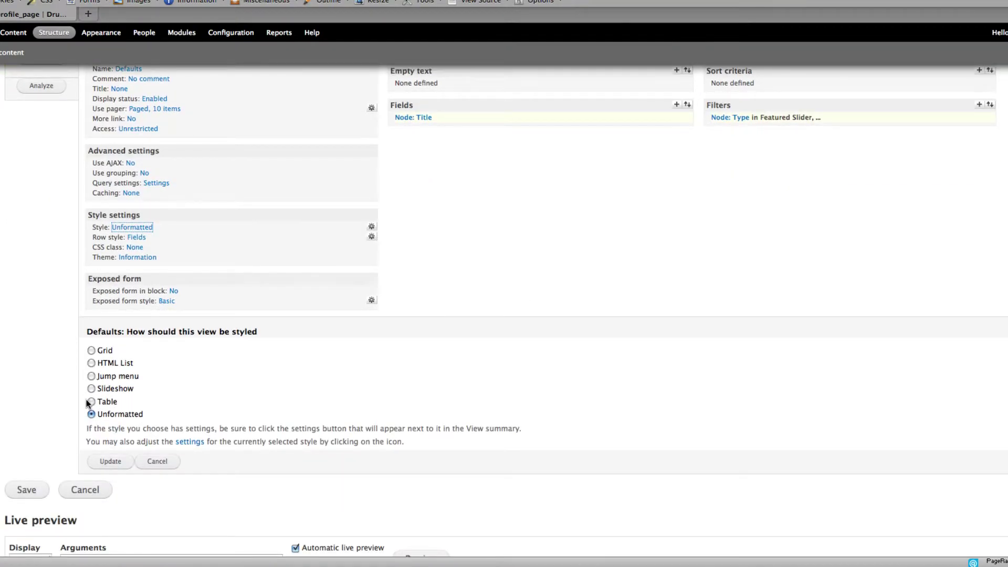
click(90, 401)
click(110, 461)
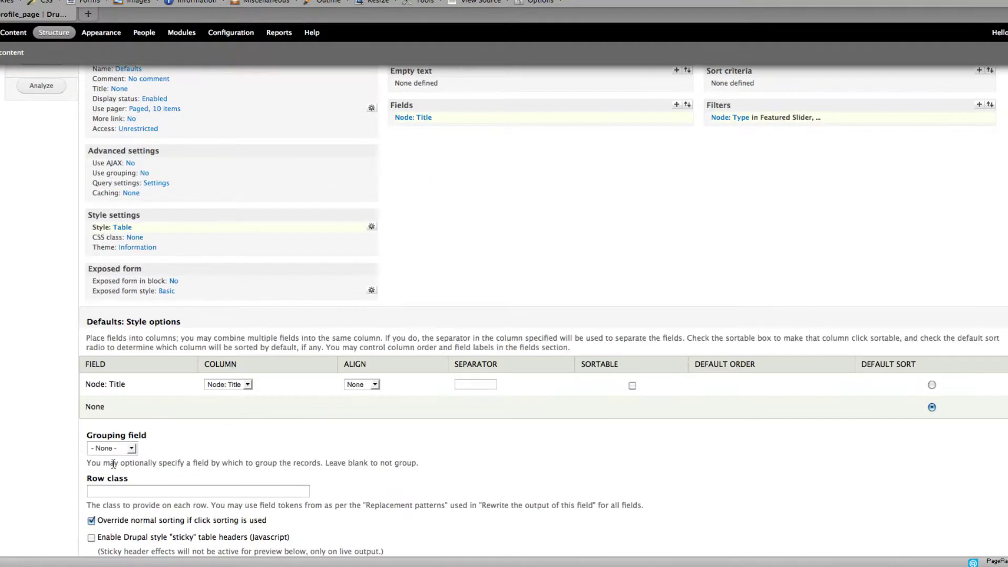
scroll(630, 326, down, 5)
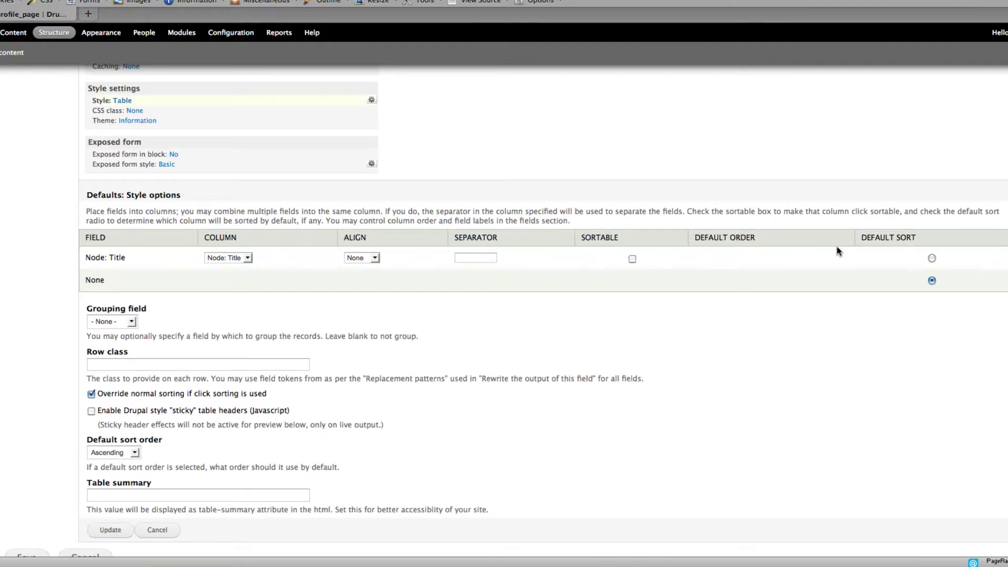
scroll(836, 247, down, 2)
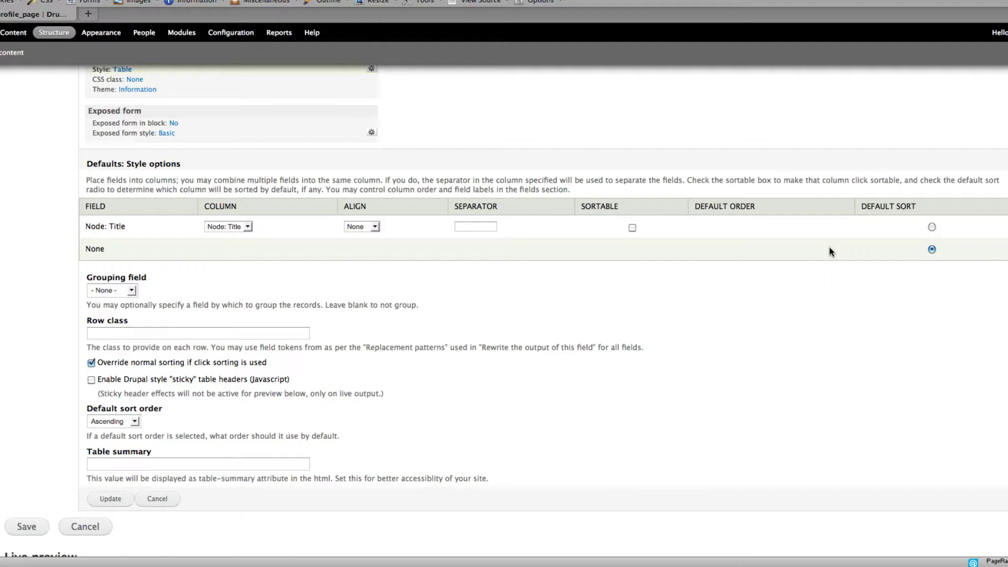
click(110, 499)
scroll(278, 452, up, 4)
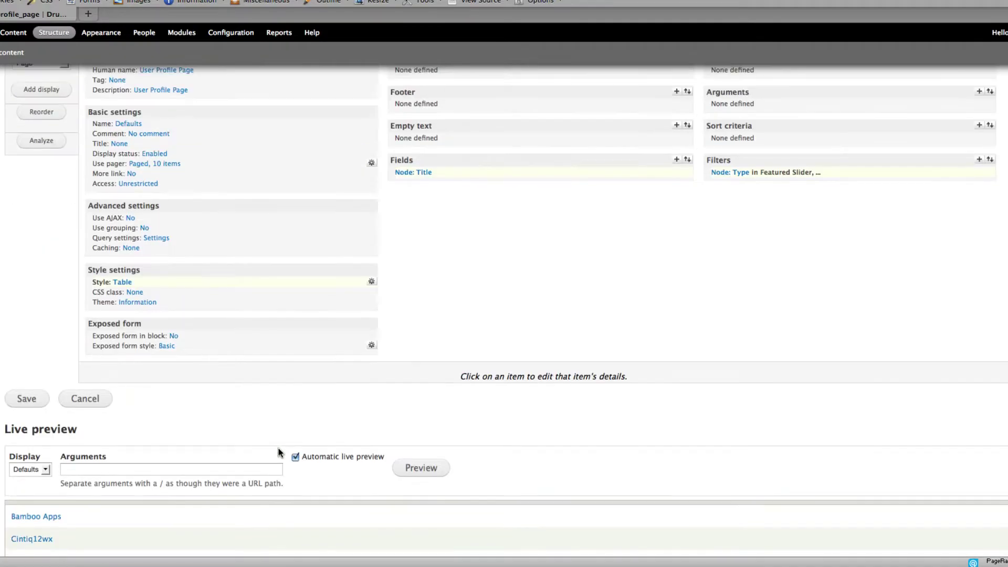
scroll(269, 448, down, 3)
scroll(515, 404, up, 2)
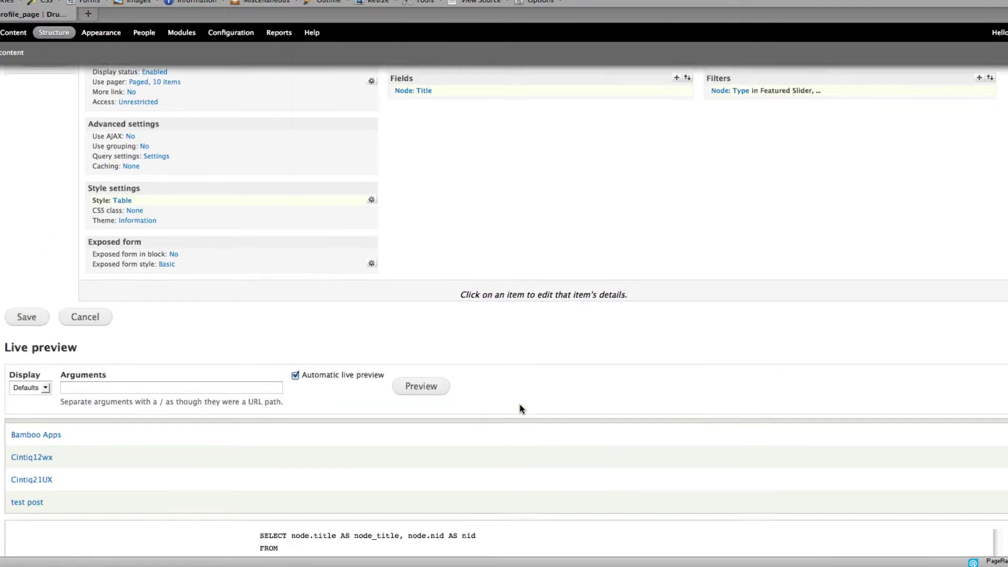
scroll(520, 408, up, 5)
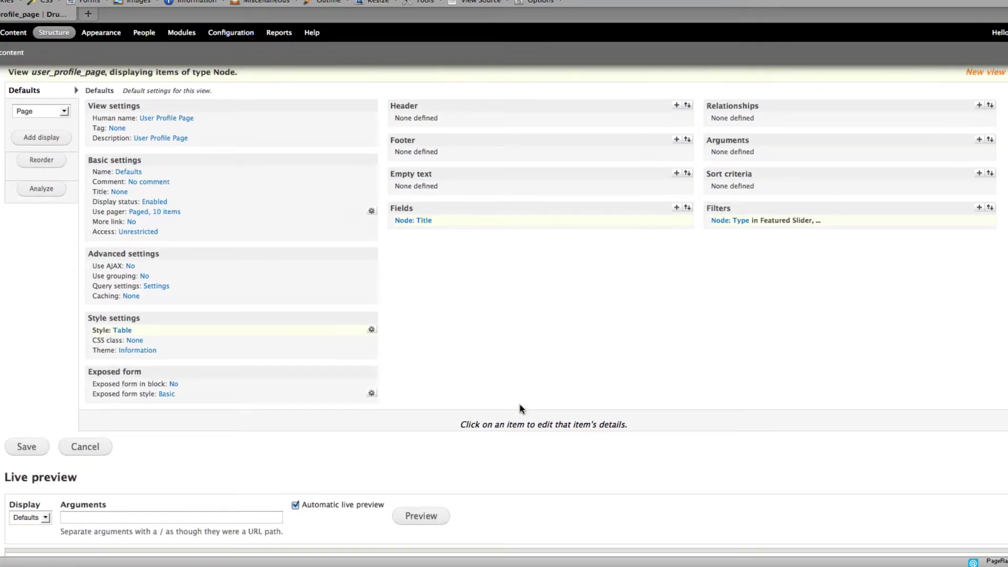
click(676, 208)
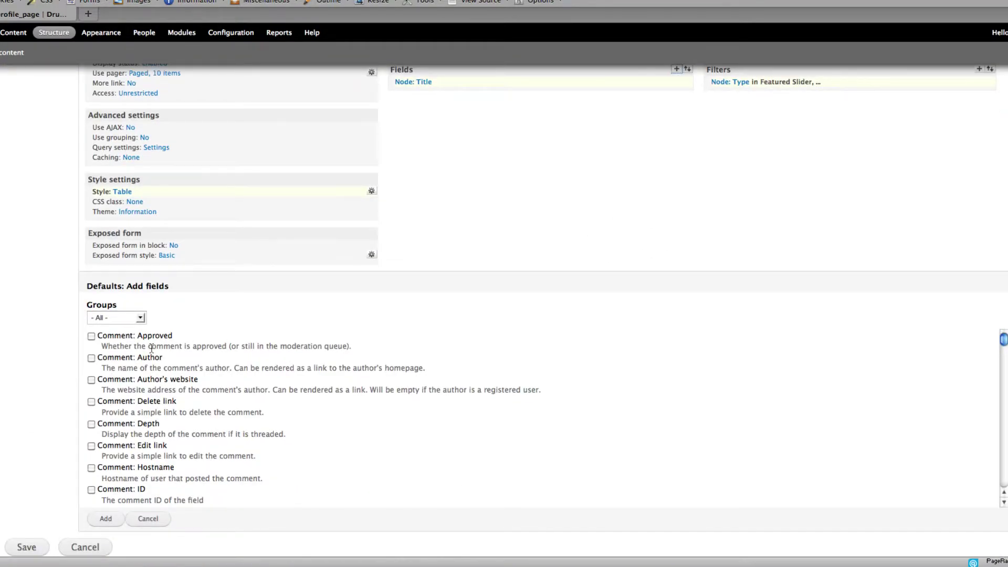
- Add the Node: Post date field to the view
click(140, 320)
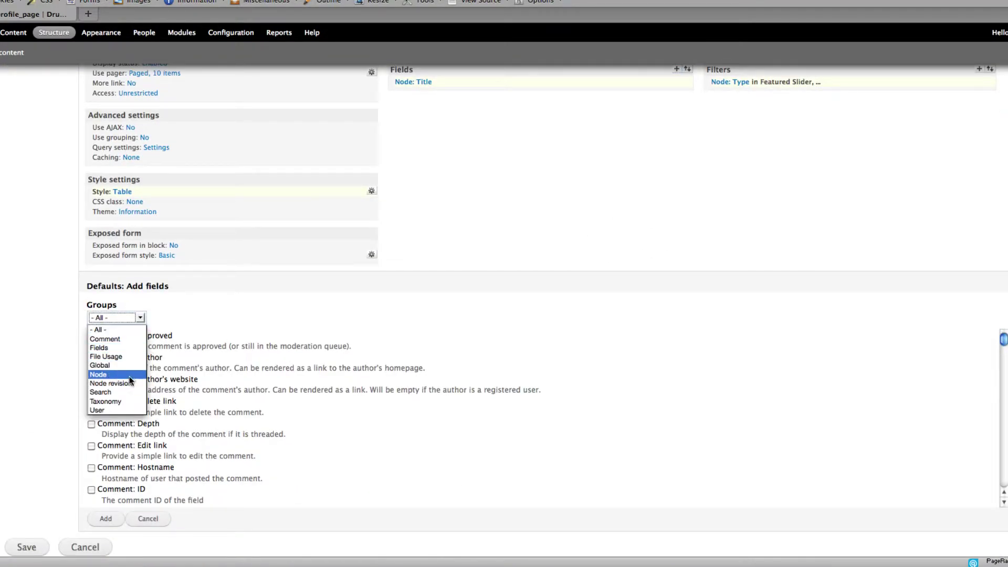
click(129, 375)
scroll(251, 382, down, 4)
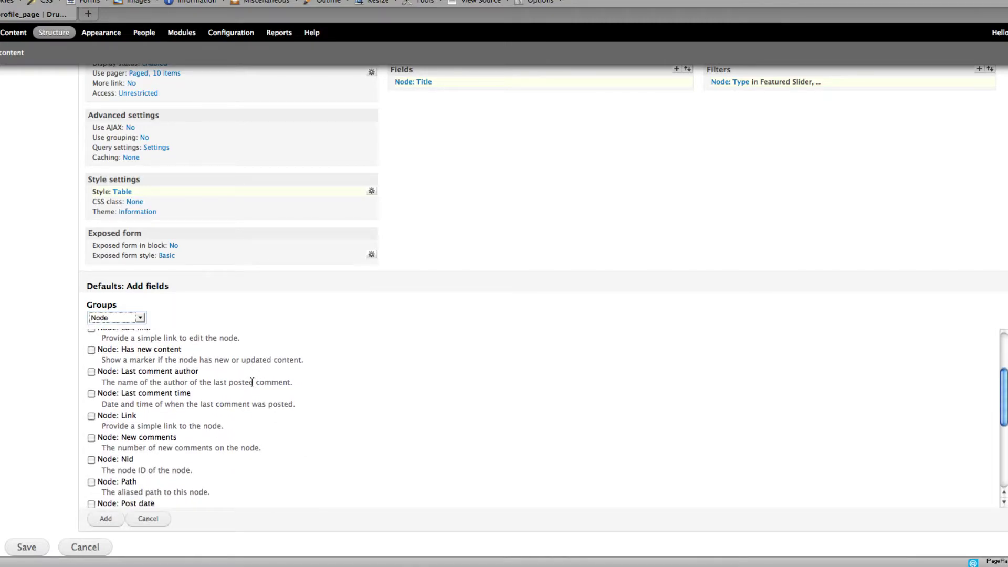
scroll(252, 382, down, 1)
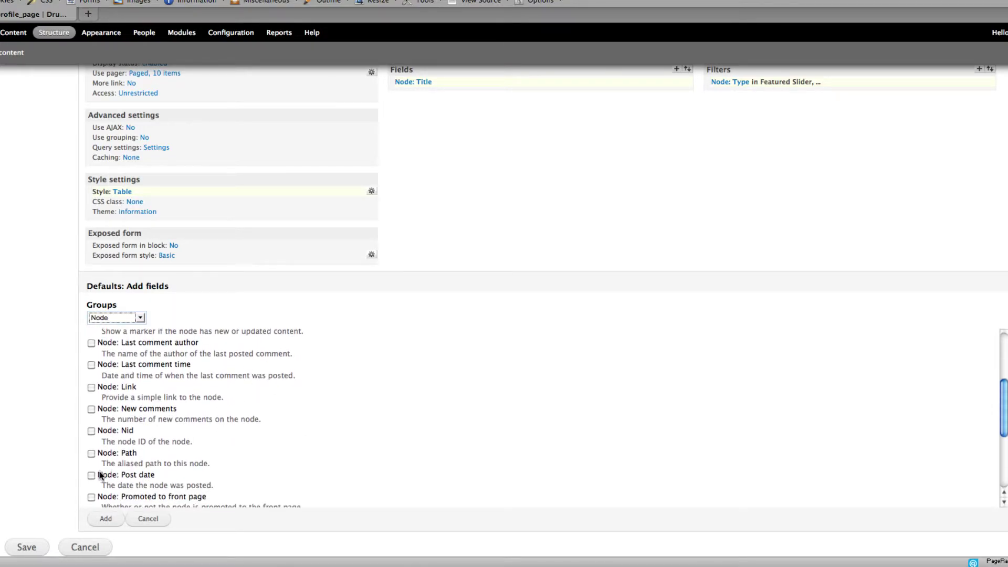
click(94, 475)
click(106, 519)
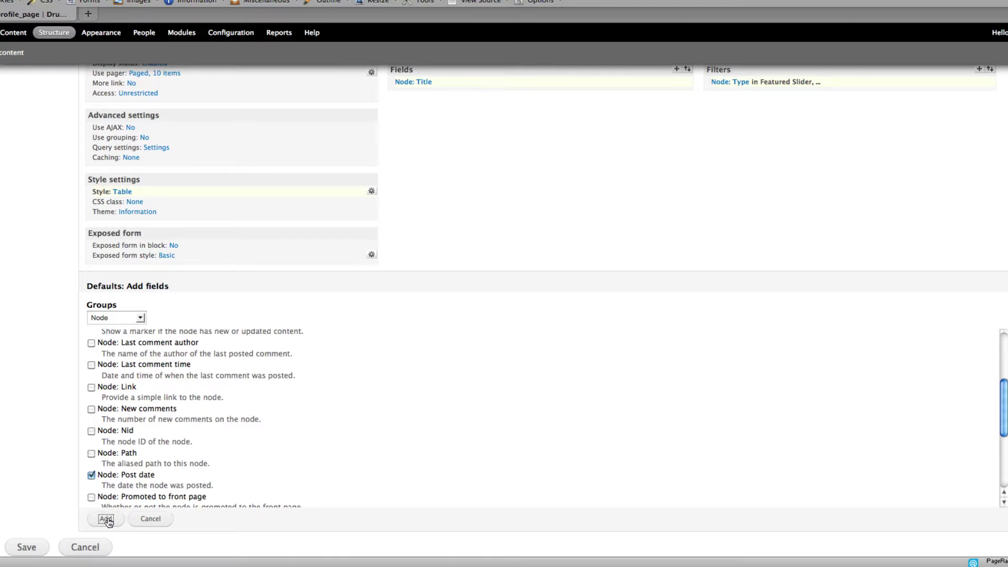
- Clear the Post date label, save it, and add a new Page display (page_1)
drag(127, 475, 4, 476)
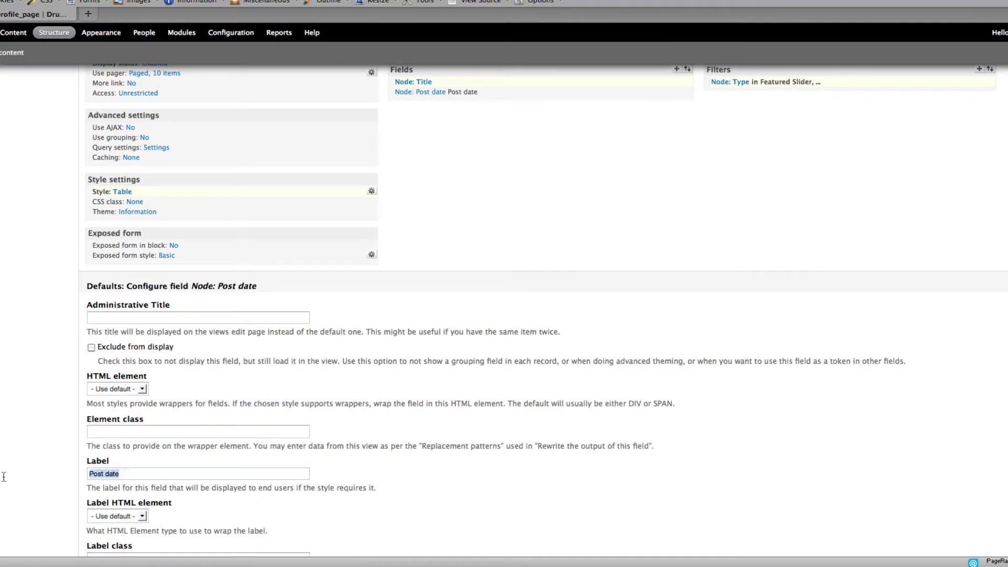
key(BackSpace)
scroll(177, 462, down, 10)
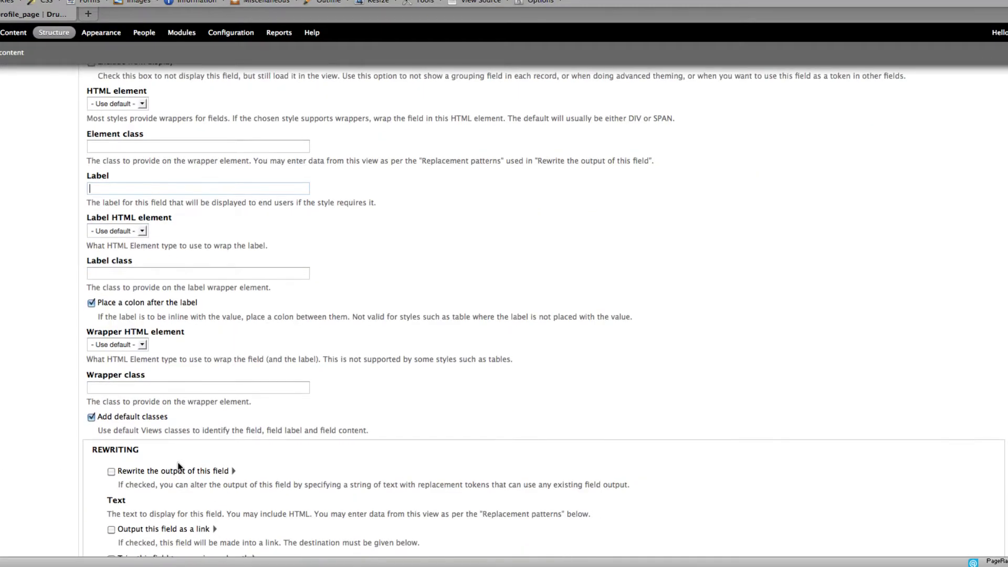
scroll(179, 466, down, 12)
click(111, 424)
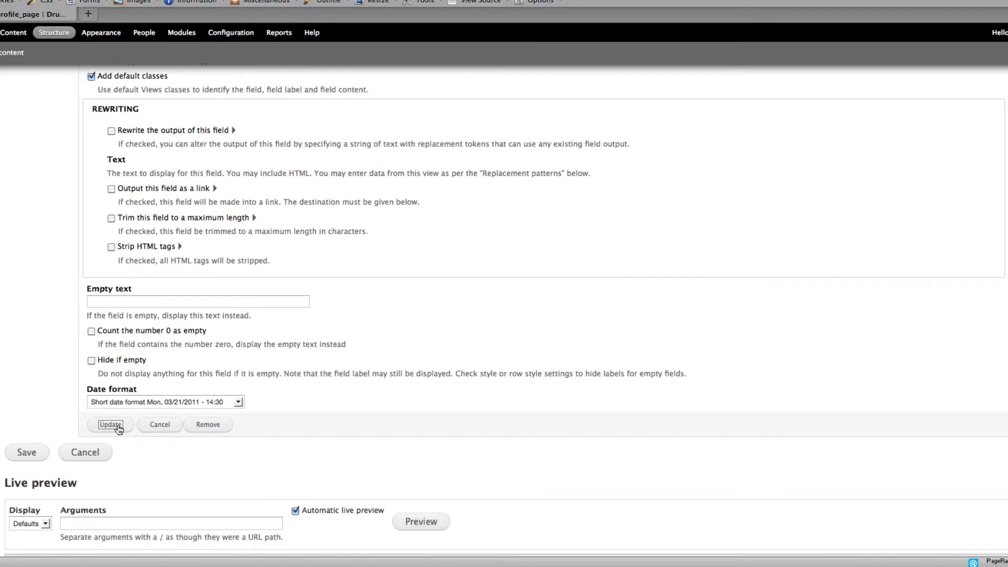
scroll(443, 286, up, 7)
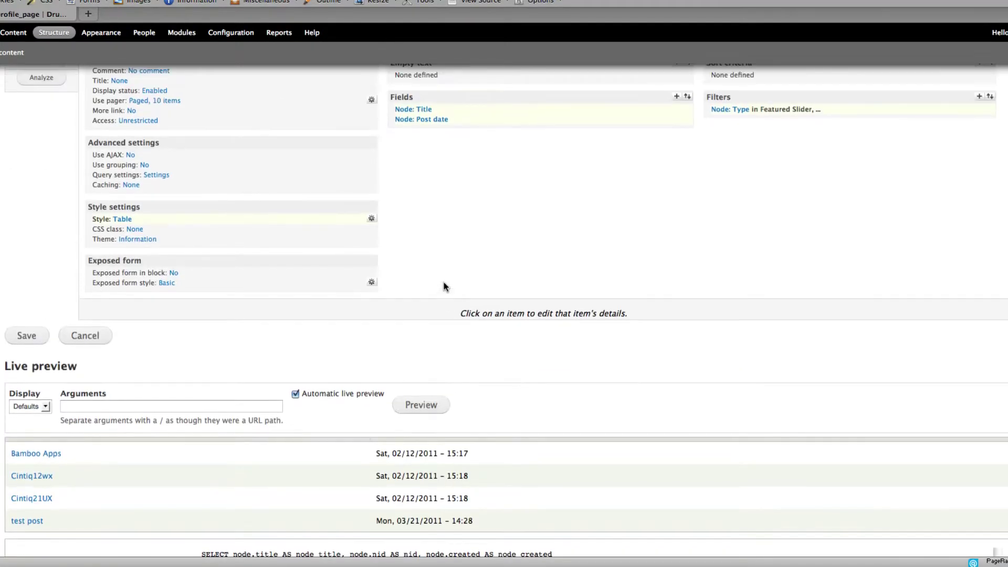
scroll(444, 286, up, 7)
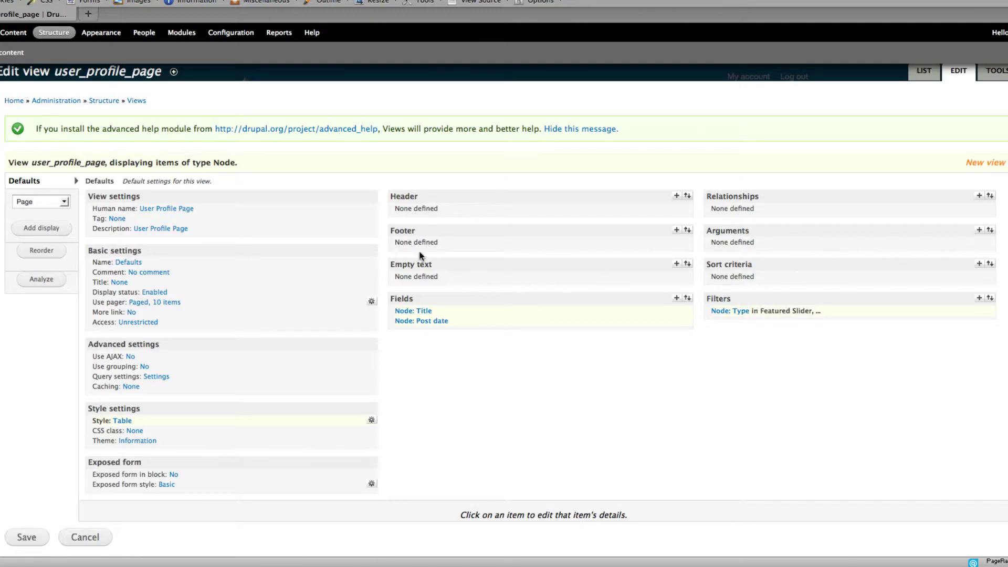
click(51, 229)
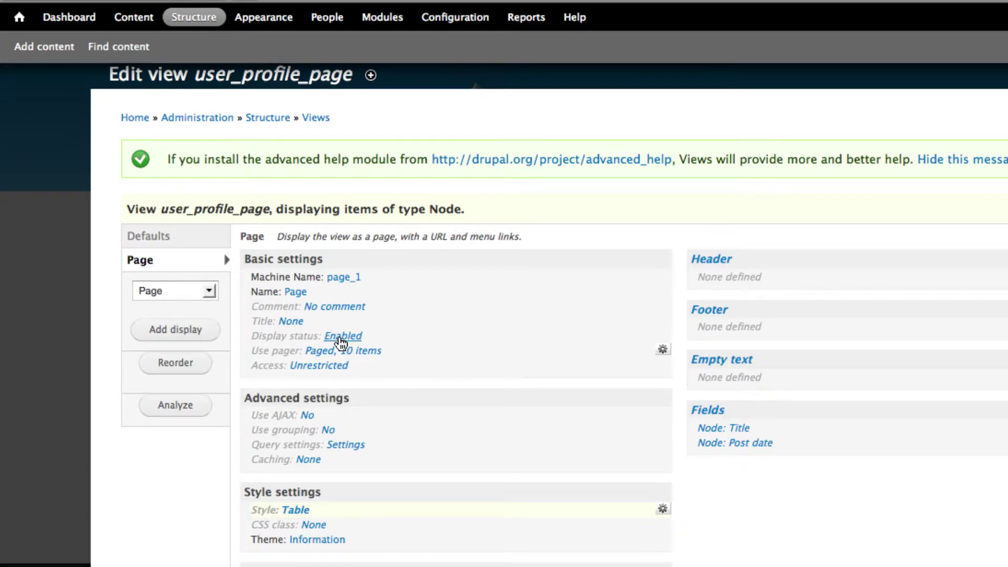
- Set the Page display's path to user/posts and bring up its menu settings
scroll(340, 342, down, 3)
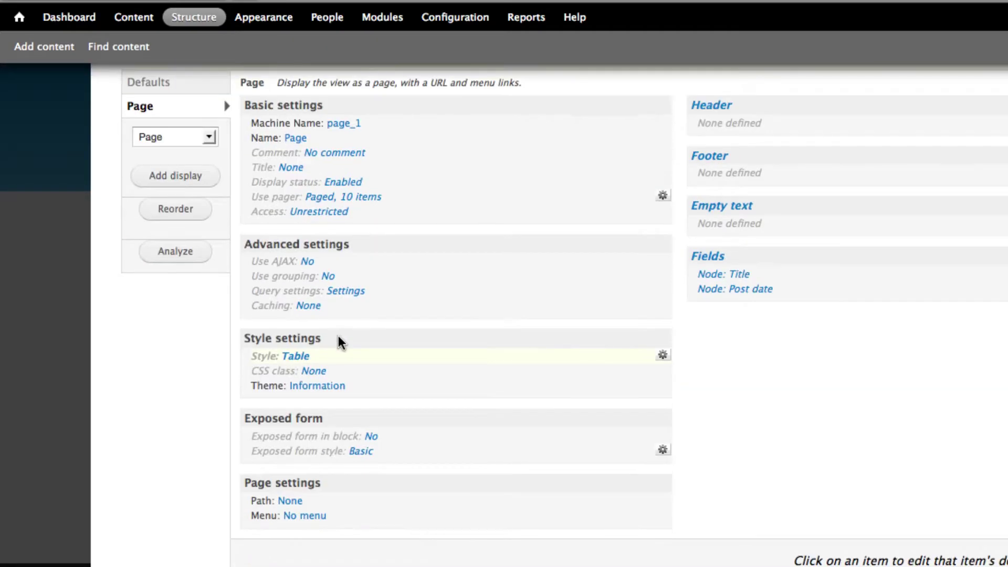
click(289, 503)
click(503, 566)
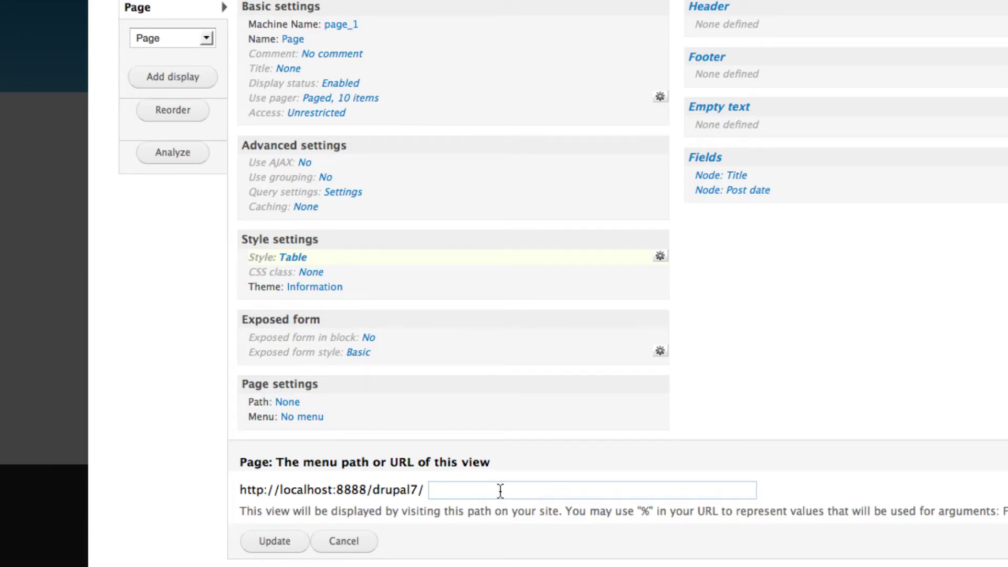
text(user/posts)
click(277, 540)
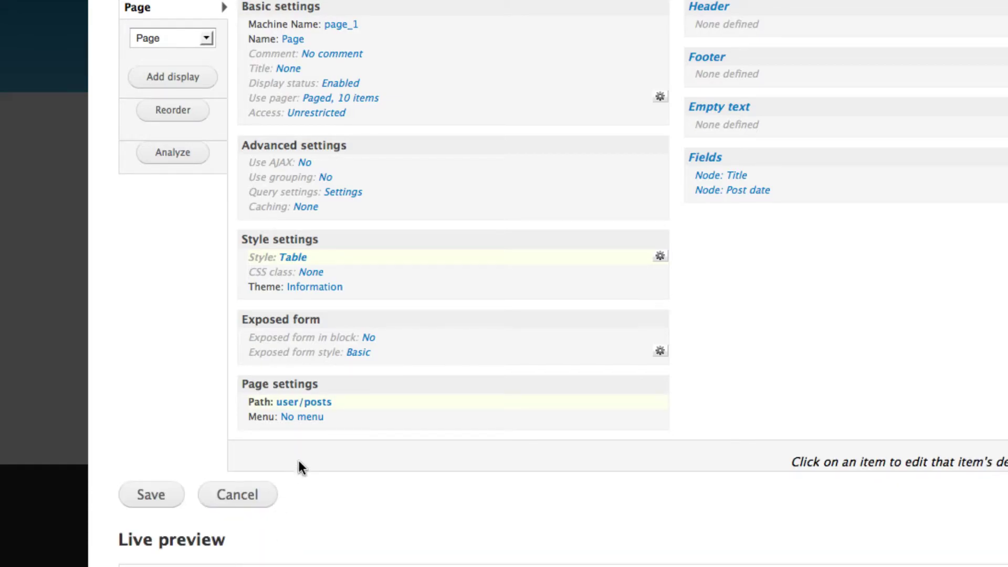
click(303, 417)
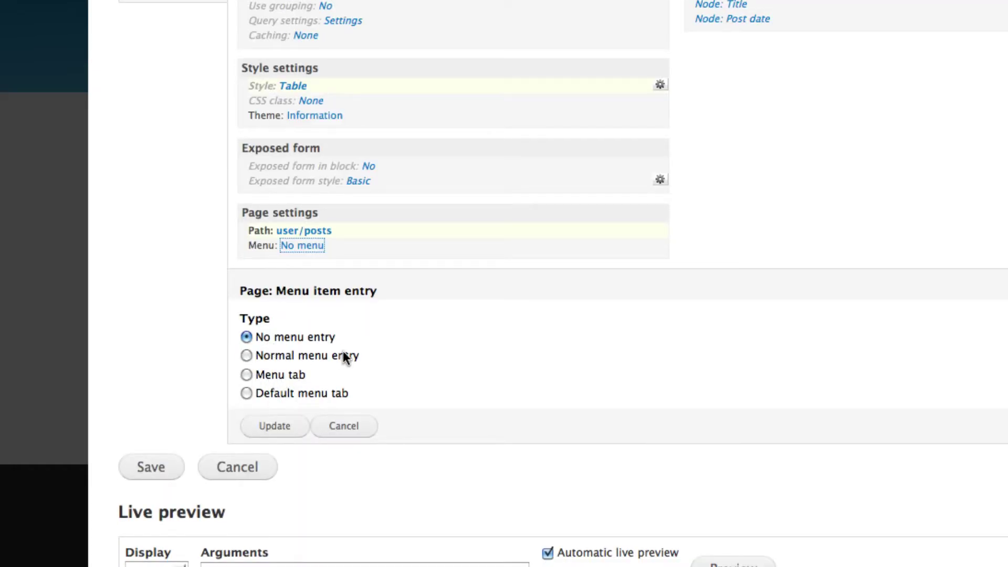
- Make the page a menu tab with both title and description set to 'Posts'
click(246, 374)
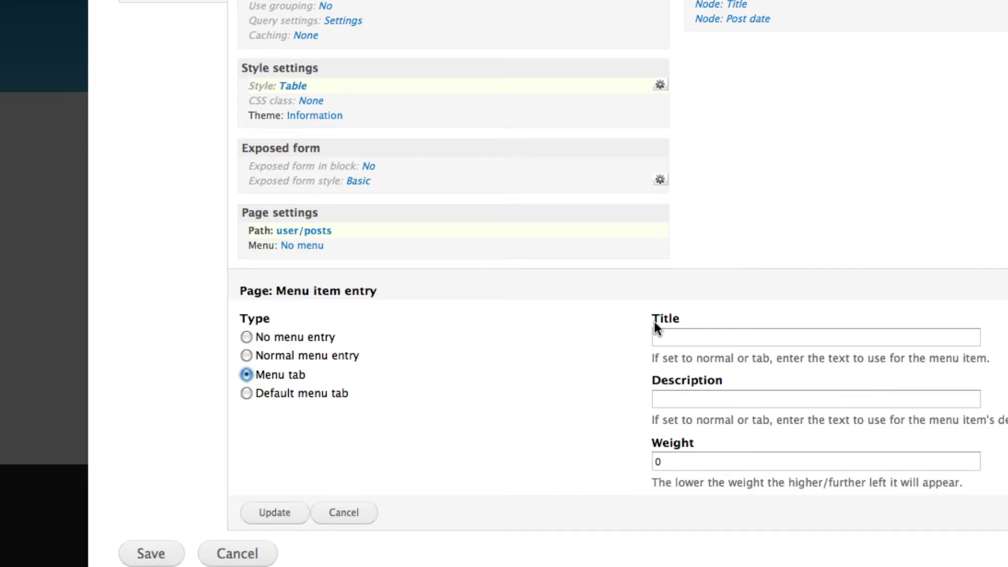
click(687, 336)
text(Posts)
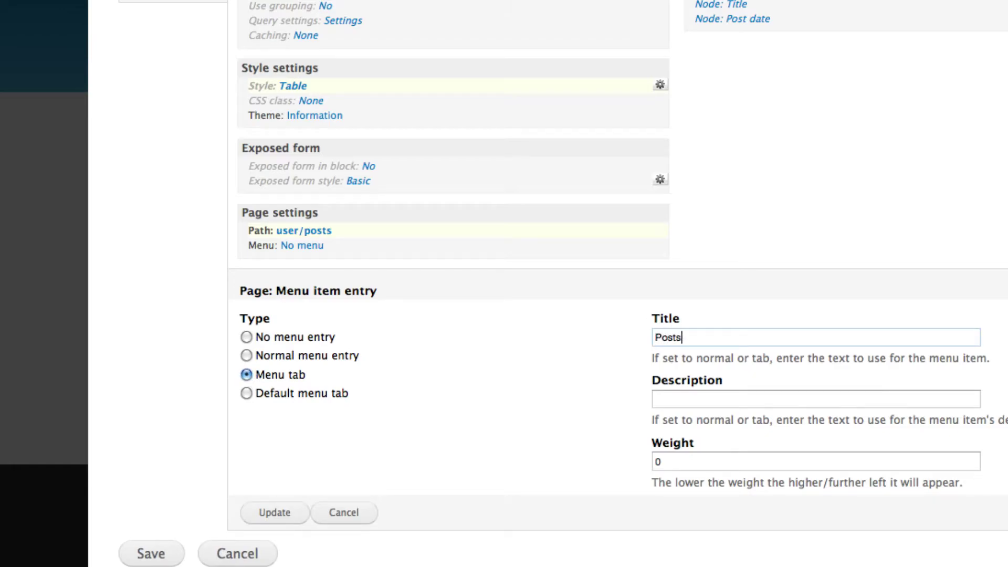
click(712, 401)
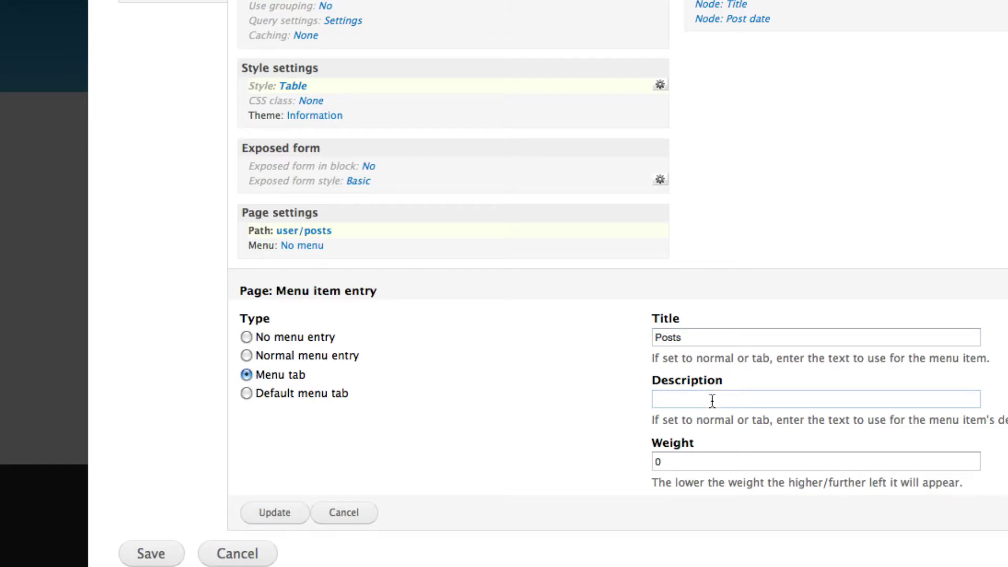
text(Posts)
click(270, 514)
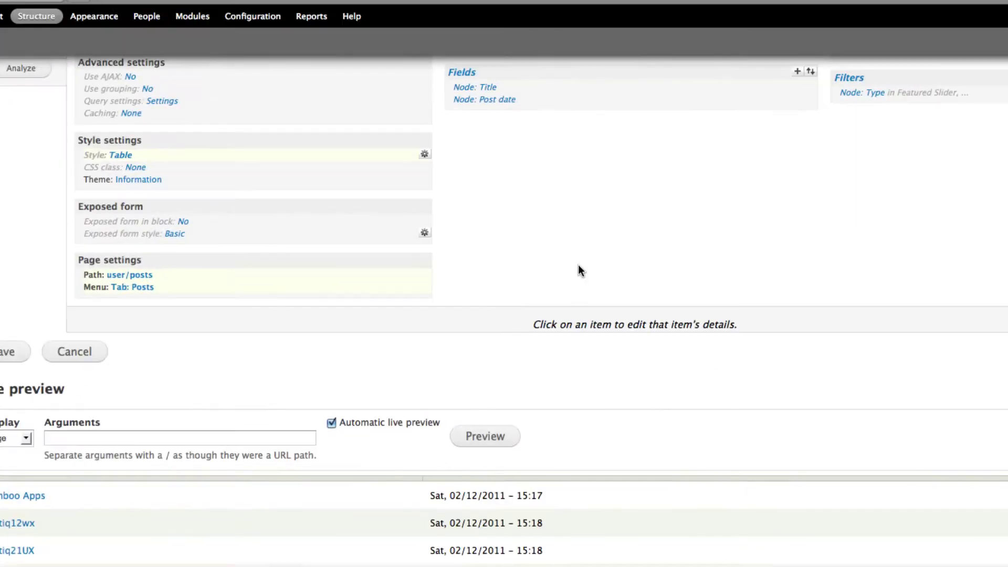
scroll(579, 271, up, 3)
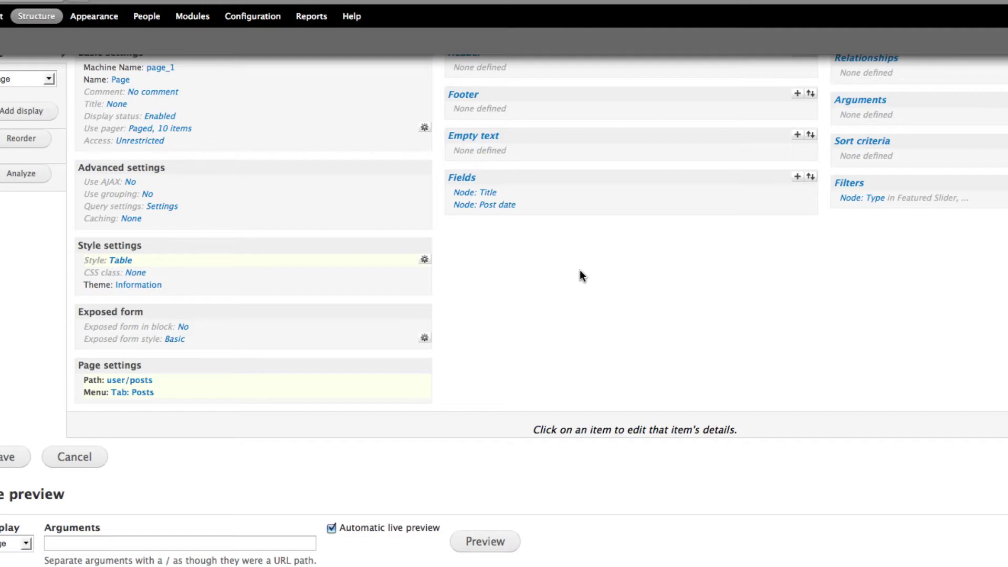
scroll(579, 275, up, 2)
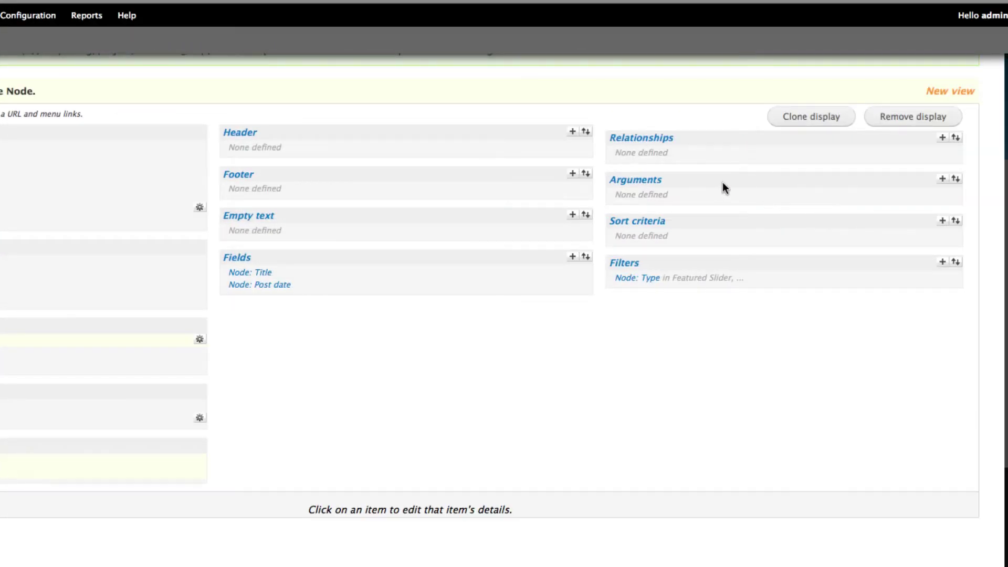
- Add the Node: User posted or commented argument from the Node group
click(944, 181)
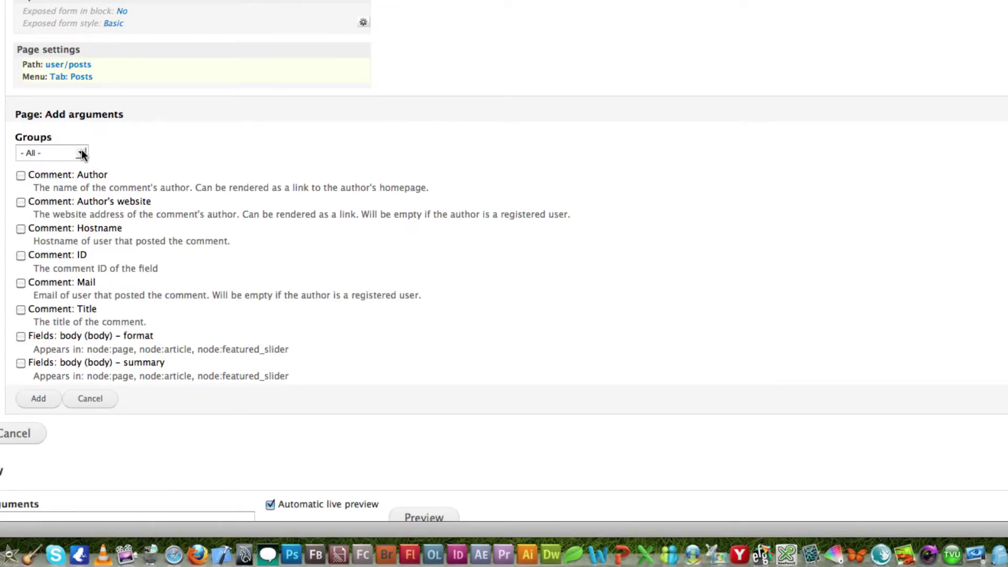
click(82, 153)
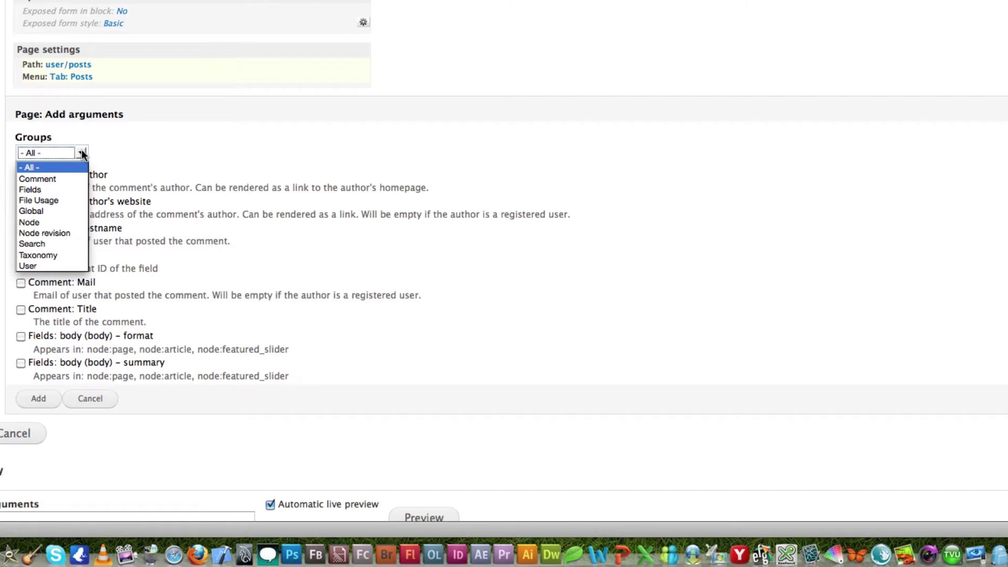
click(43, 222)
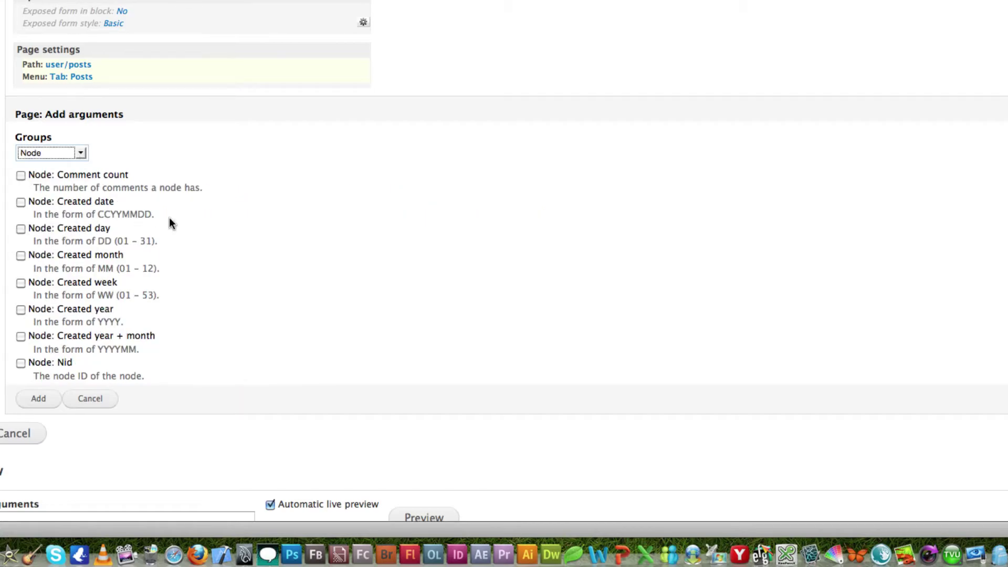
scroll(183, 217, down, 10)
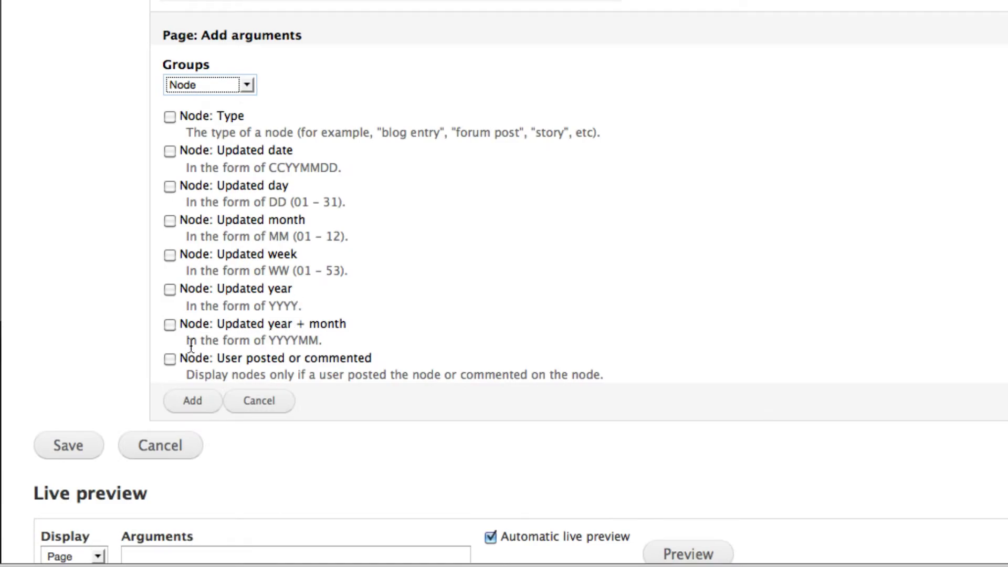
drag(218, 357, 341, 357)
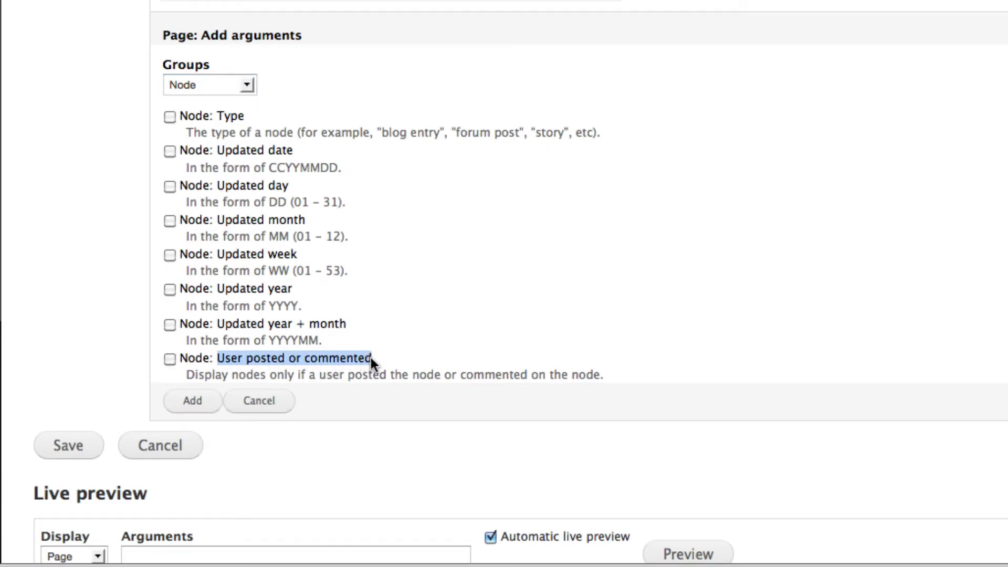
drag(185, 375, 612, 378)
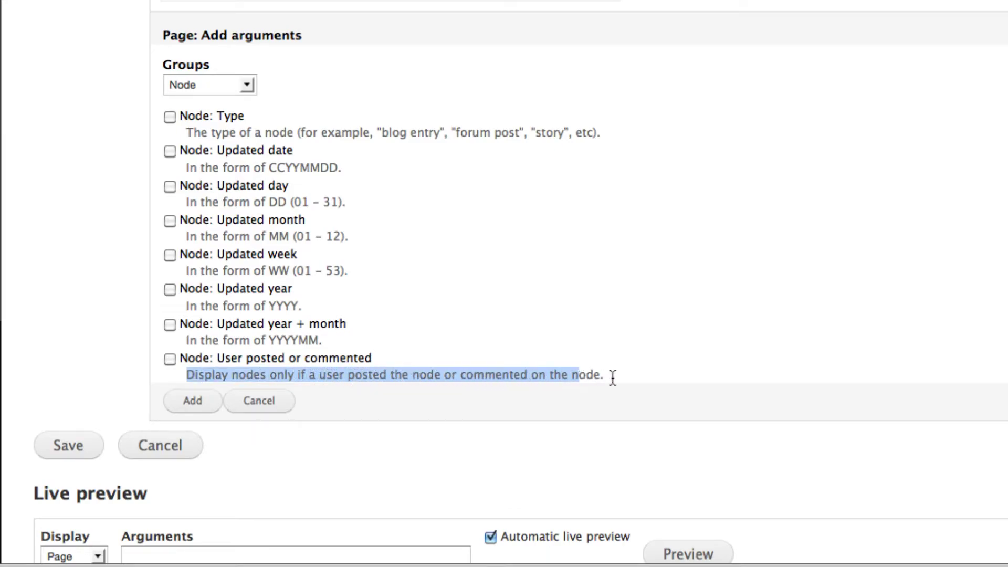
click(644, 379)
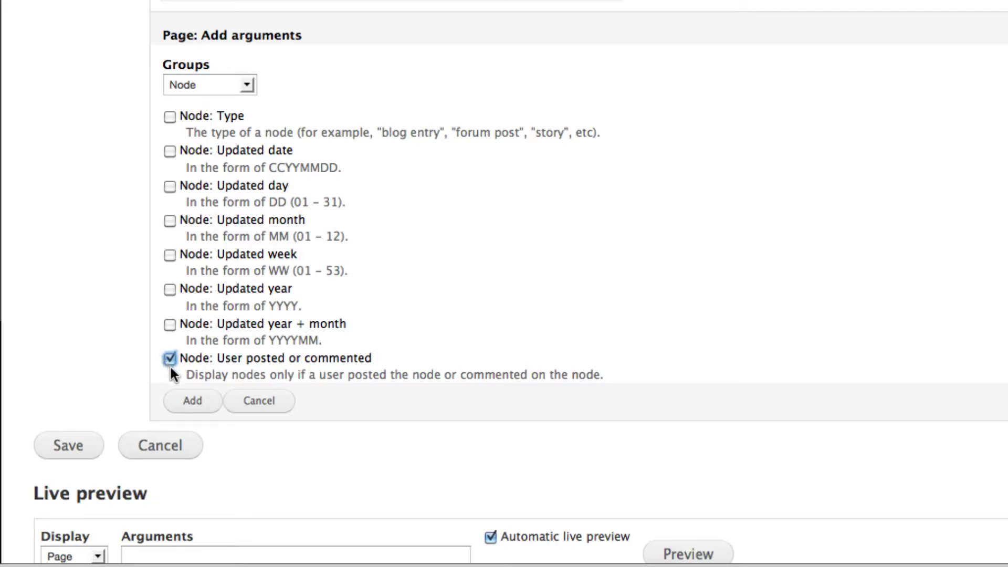
click(192, 402)
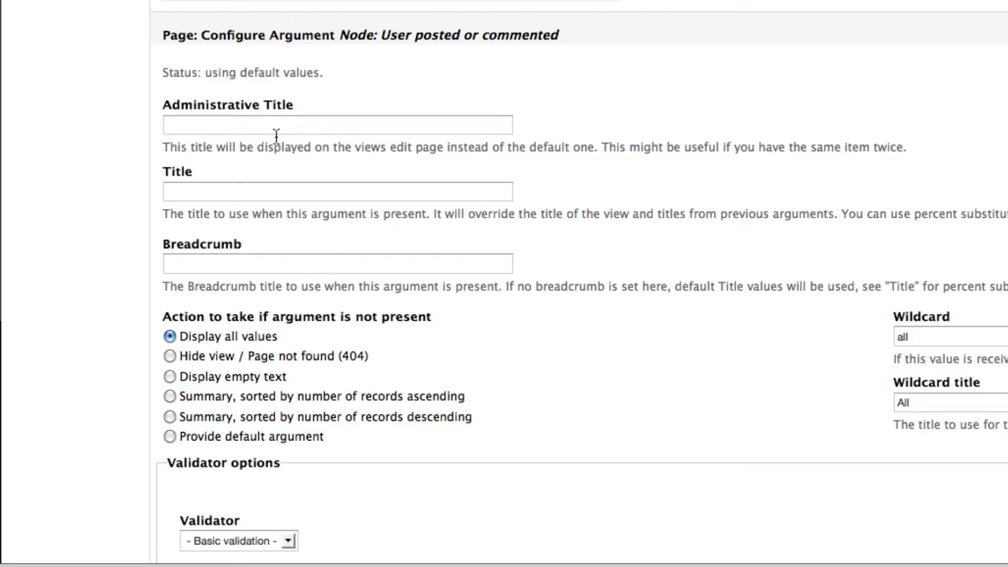
- Make the argument display empty text when it is not present
click(212, 197)
click(272, 262)
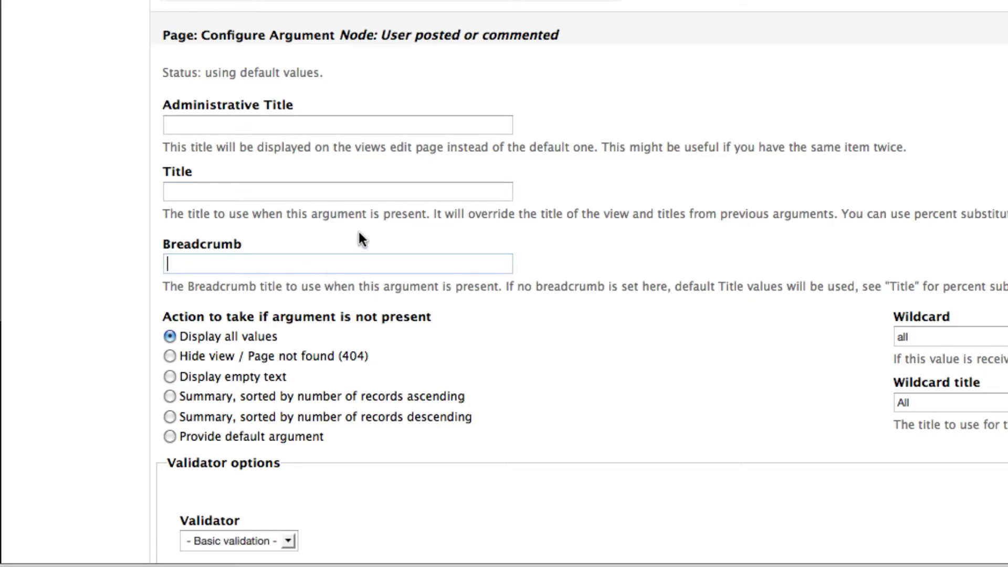
scroll(358, 231, down, 3)
scroll(370, 233, down, 2)
scroll(371, 235, up, 5)
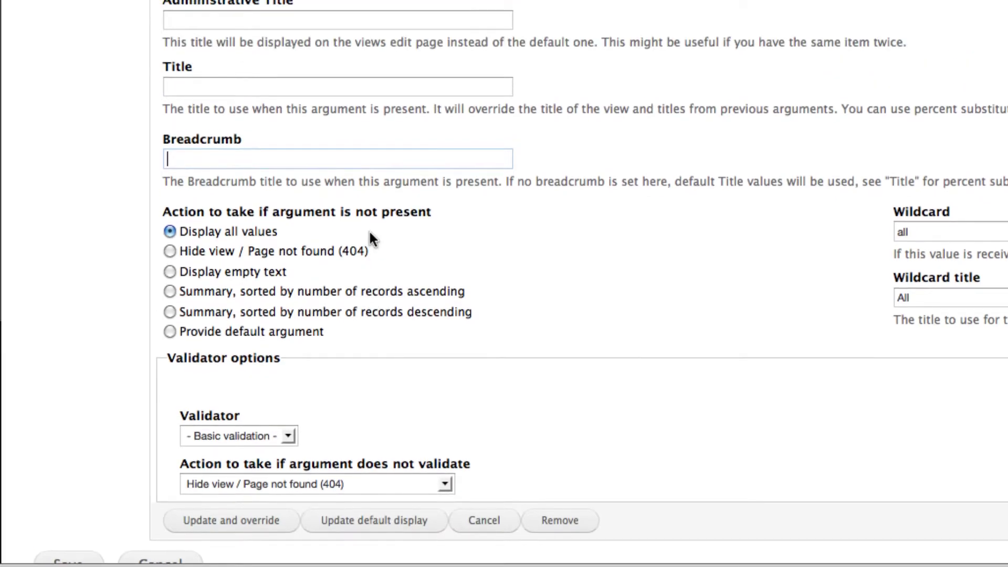
scroll(379, 237, up, 3)
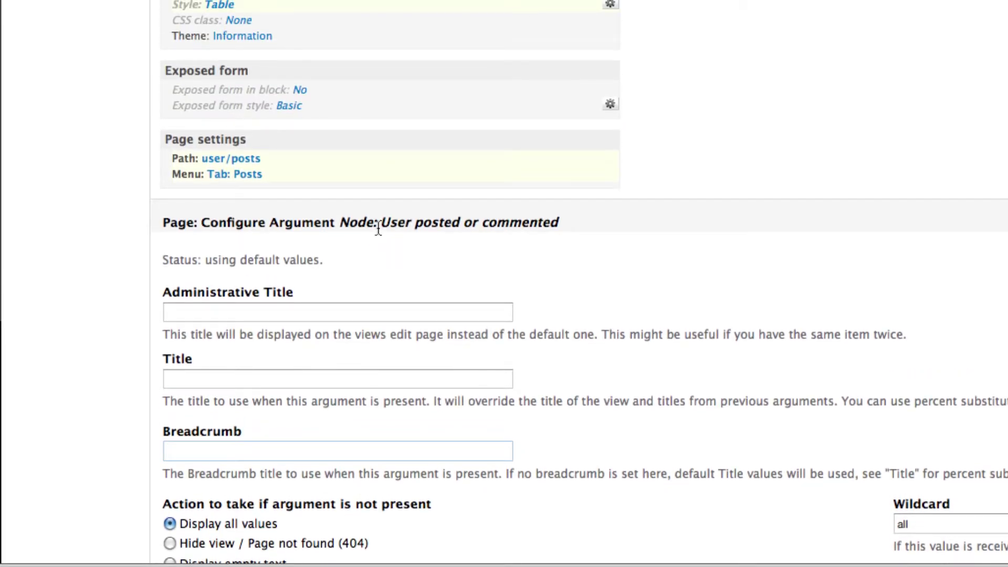
scroll(377, 221, up, 1)
scroll(376, 221, down, 3)
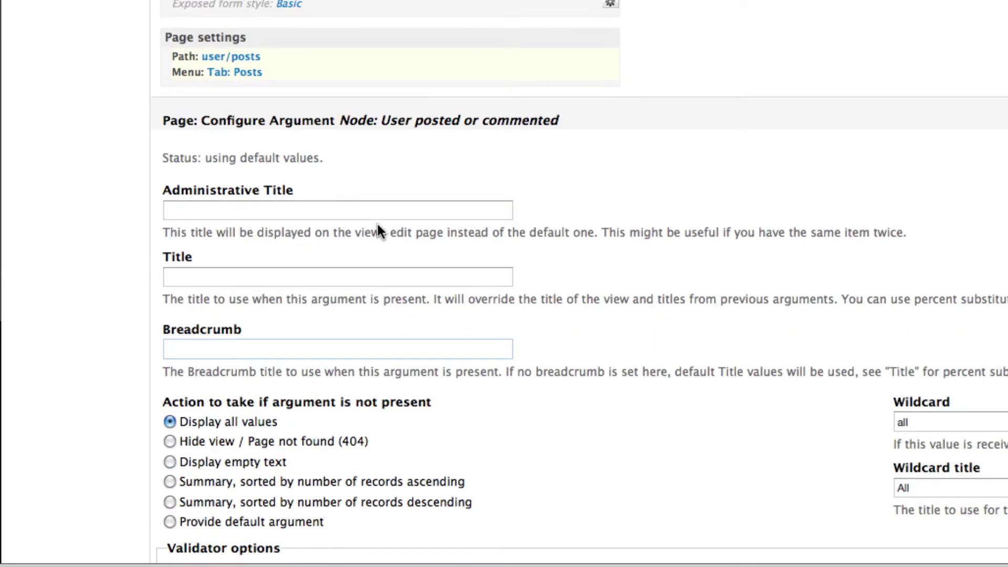
scroll(377, 224, down, 3)
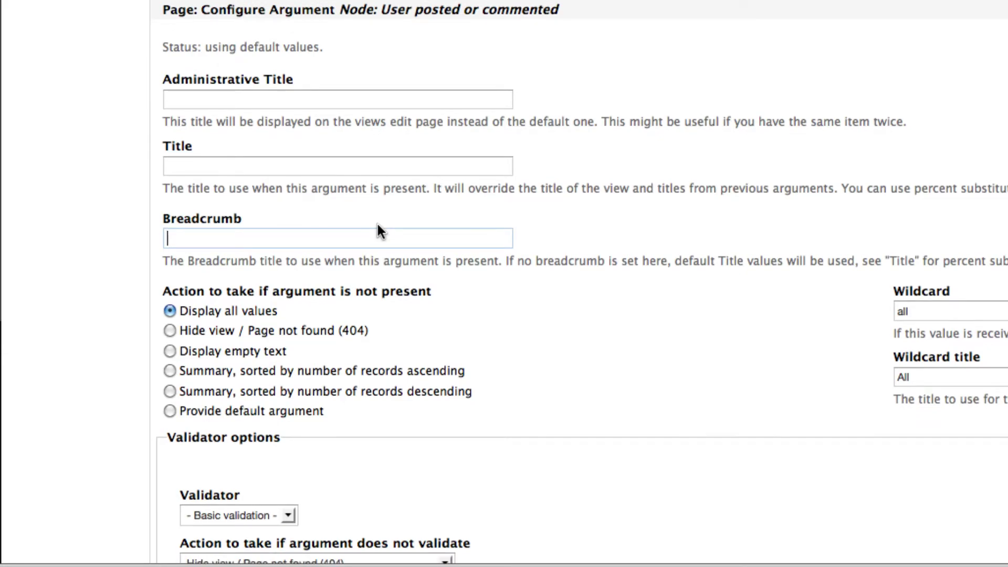
scroll(380, 231, down, 4)
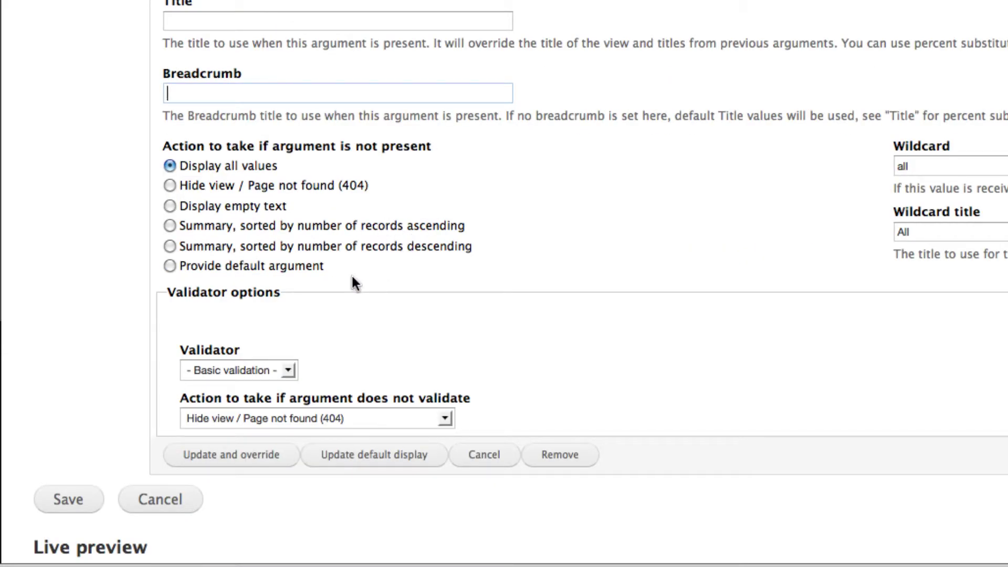
scroll(344, 273, down, 1)
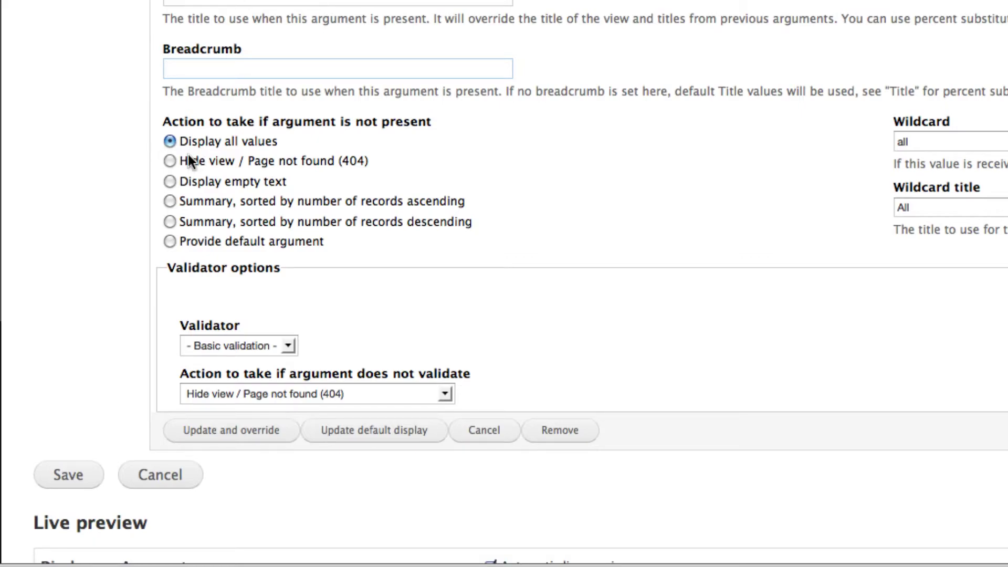
click(167, 183)
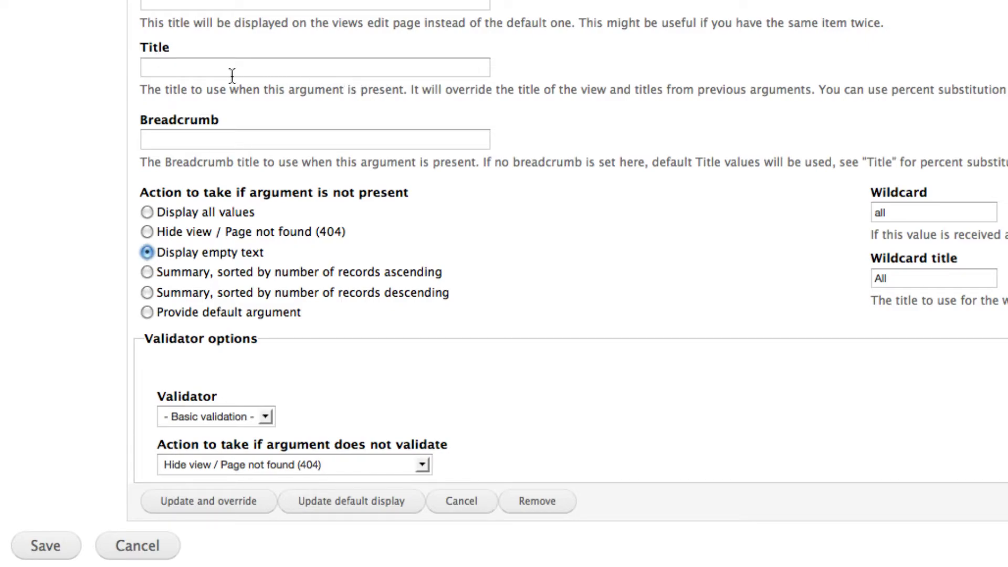
- Title the argument 'Posts Created by %1' and apply it as a Page display override
click(220, 74)
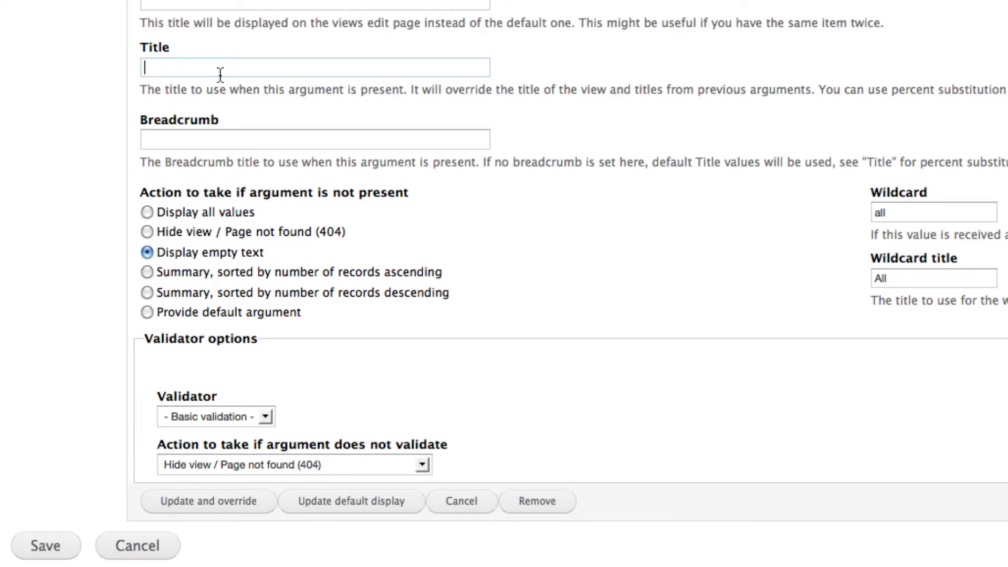
text(Posts Created by %1)
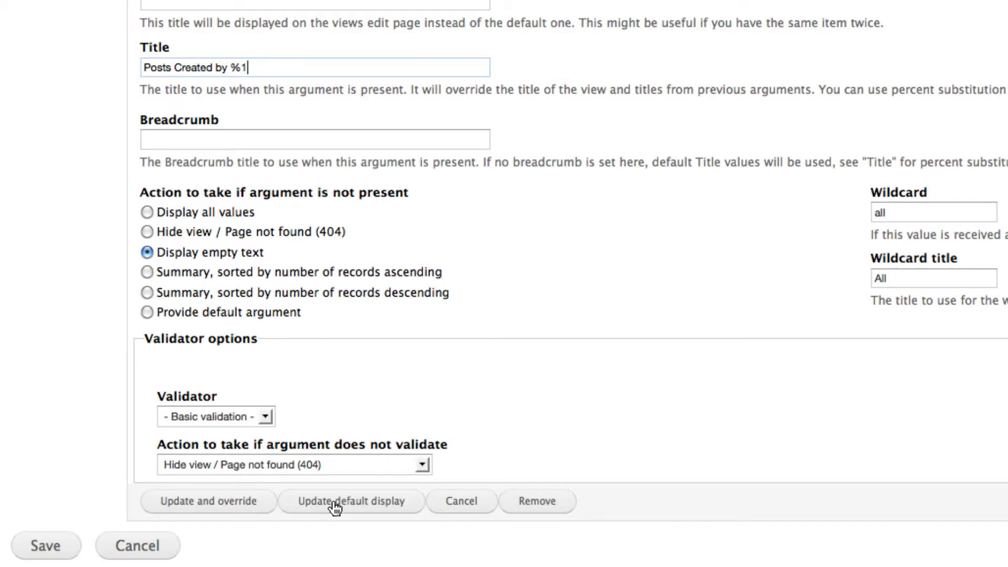
click(224, 504)
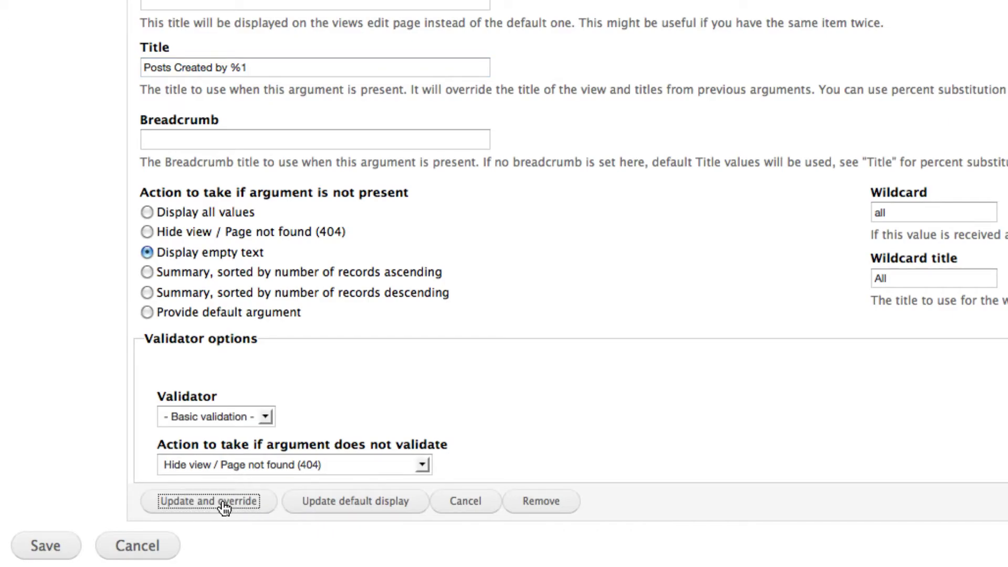
scroll(566, 226, up, 10)
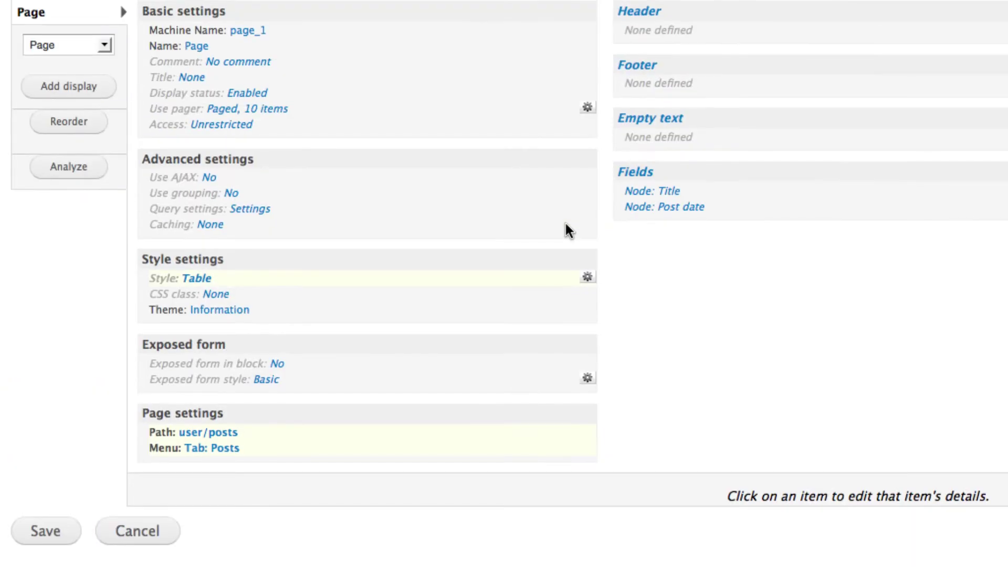
- Add a Global: Text area item as the Page display's empty text
scroll(357, 270, down, 1)
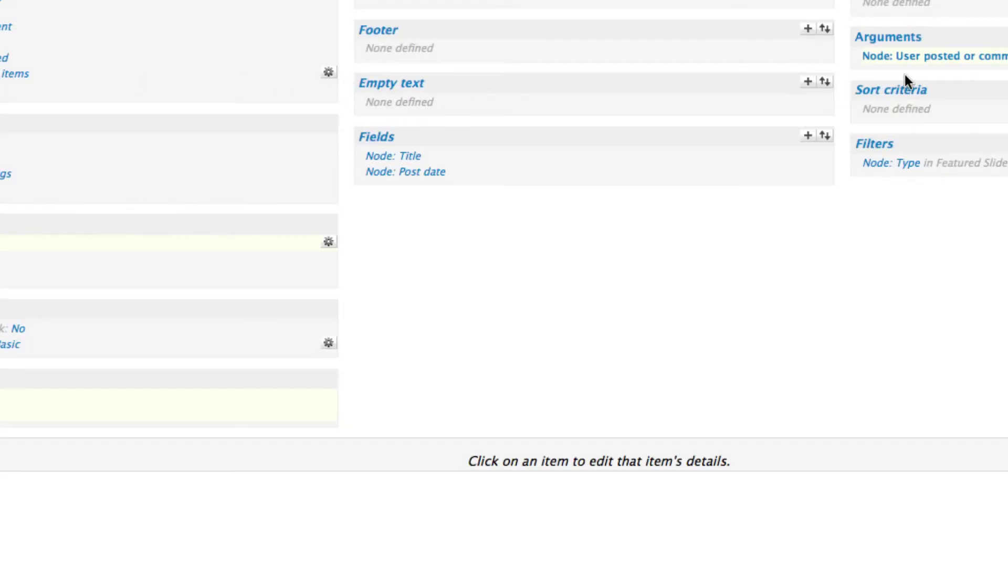
click(807, 82)
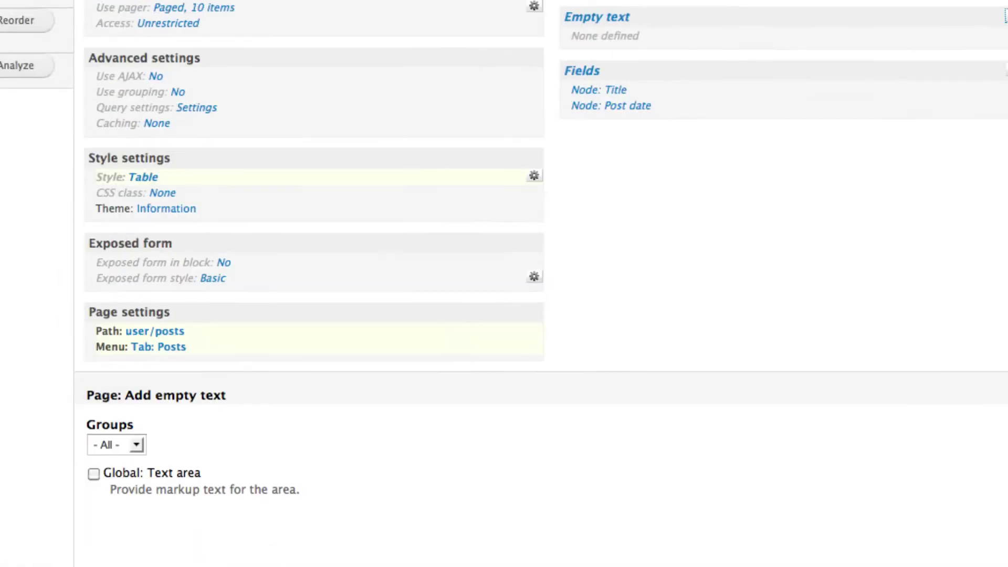
scroll(121, 47, down, 5)
click(140, 77)
click(140, 75)
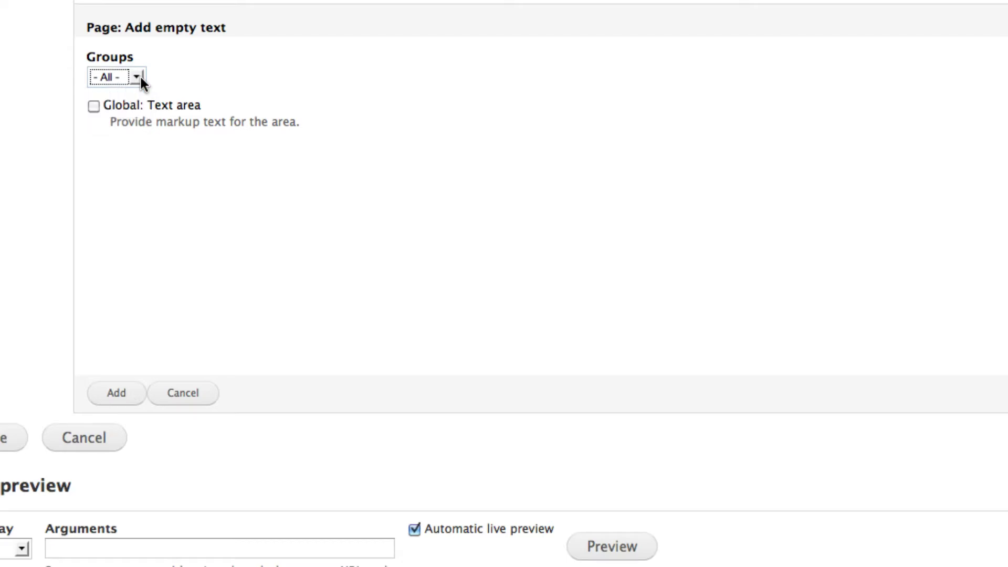
click(140, 76)
click(122, 95)
click(93, 107)
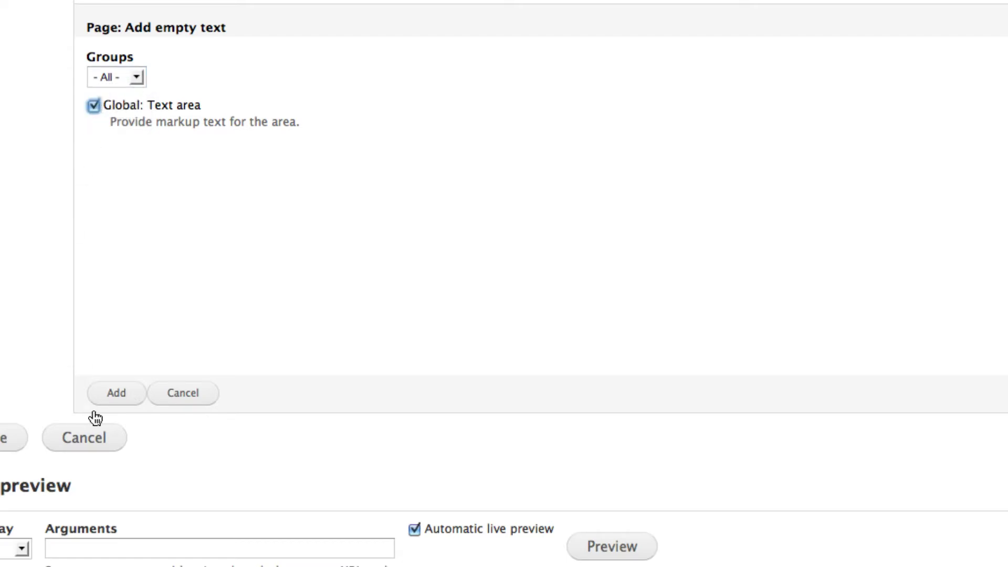
click(107, 396)
- Write the empty-text message 'No contents are available.', correcting the misspelling
click(192, 280)
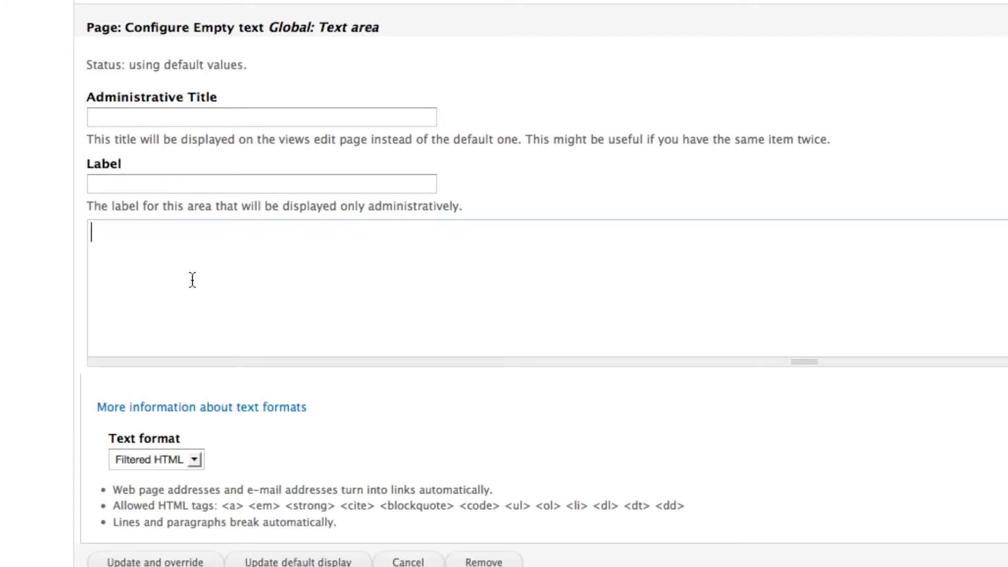
text(No content)
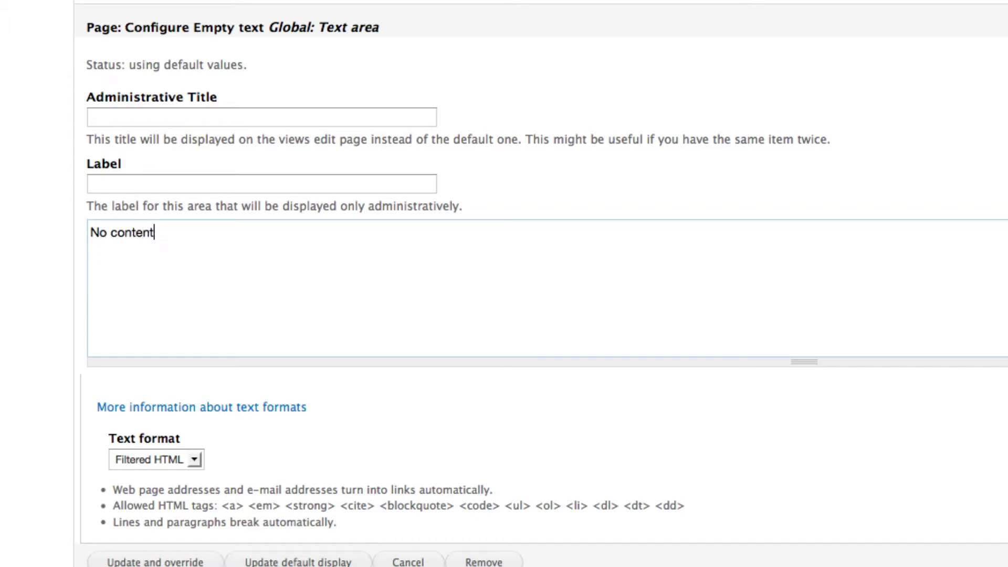
text(s are availa)
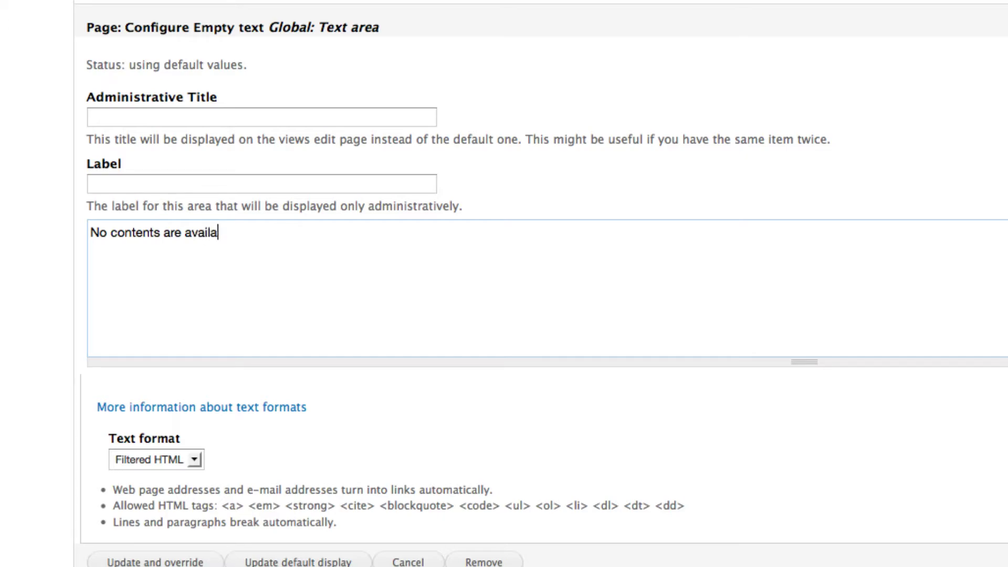
text(bke.)
right_click(199, 237)
click(245, 245)
- Override the empty text for this page only and apply it
scroll(273, 268, down, 2)
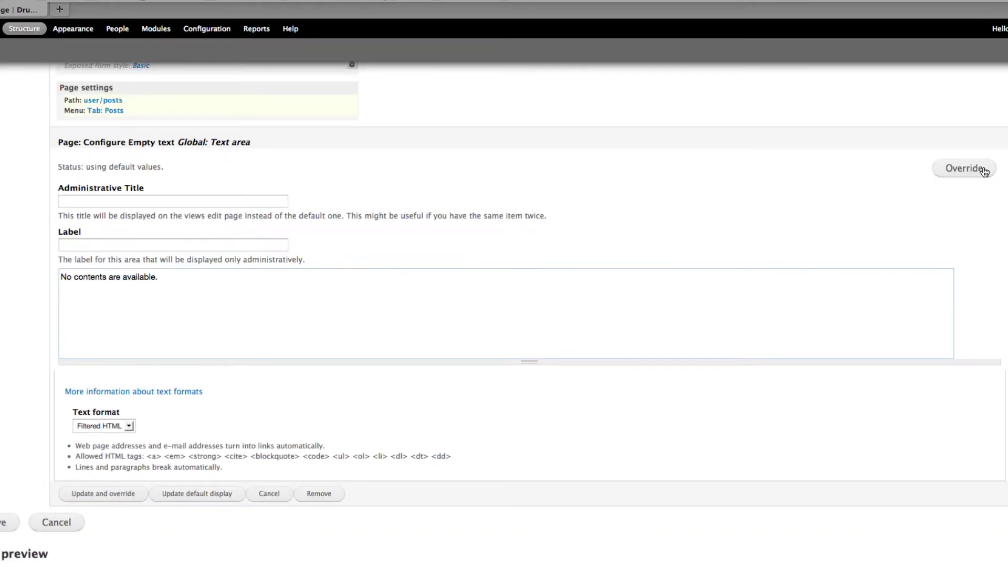
click(983, 170)
click(73, 494)
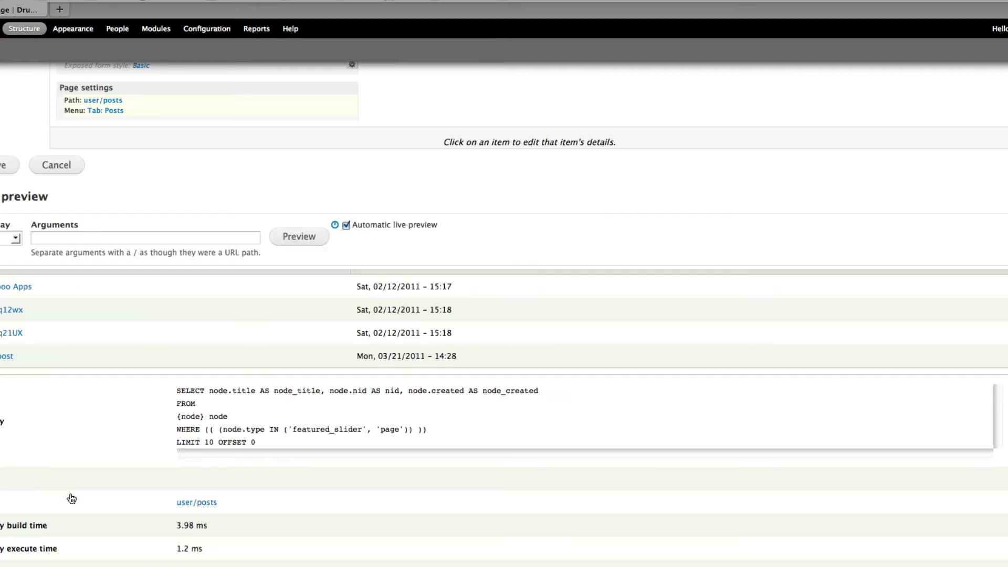
scroll(575, 294, up, 10)
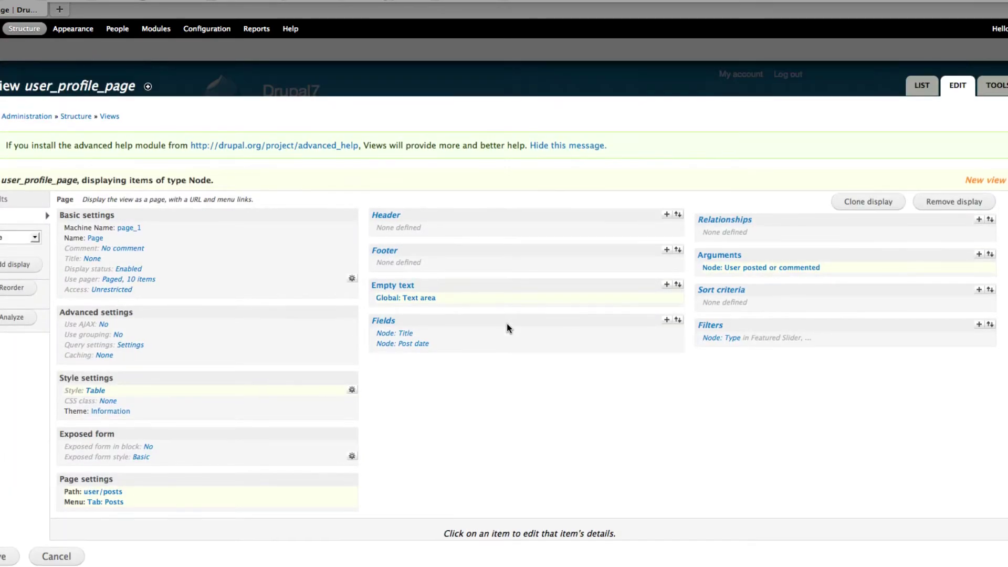
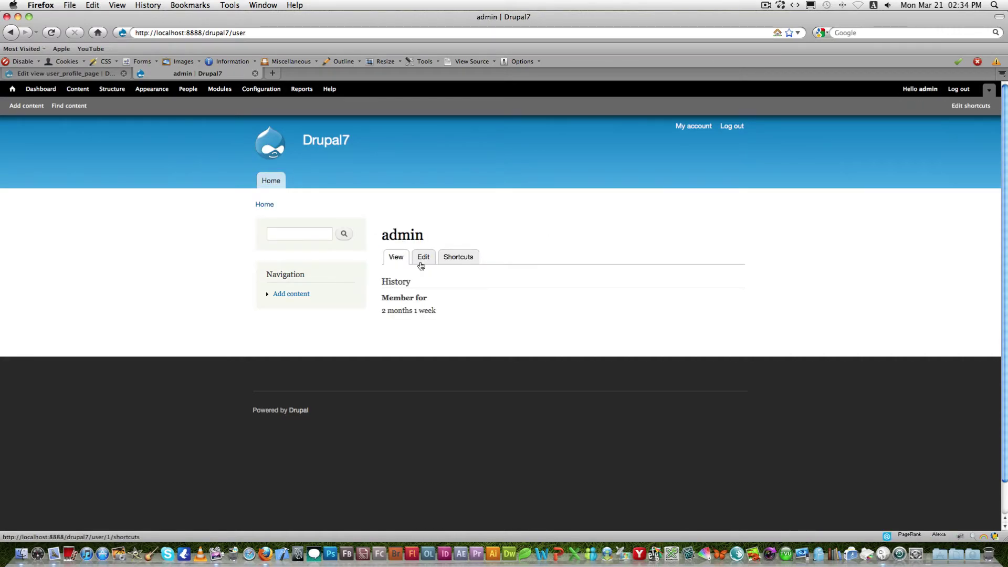
- Dismiss the profile's shortcut settings and return to editing the user_profile_page view
click(453, 261)
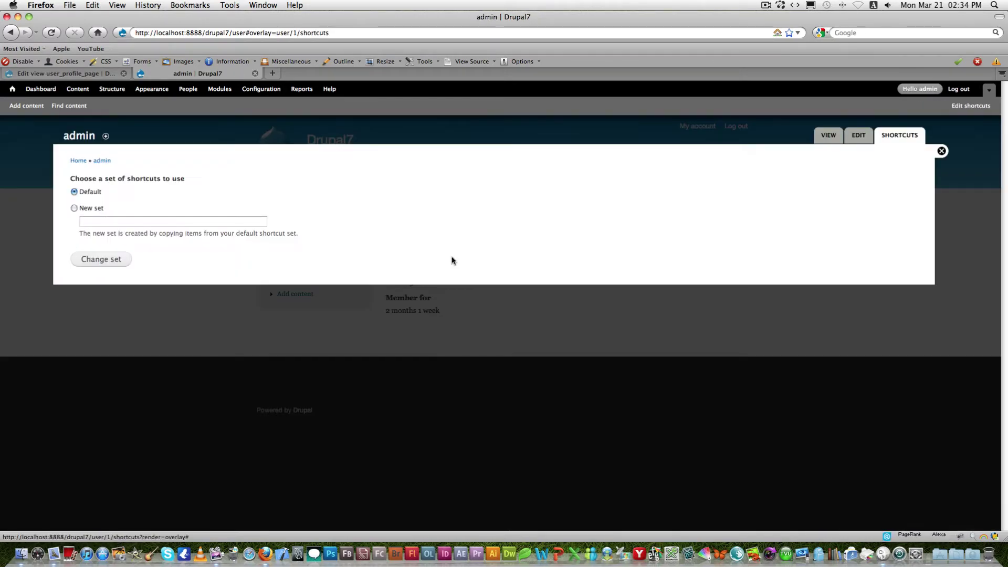
key(Escape)
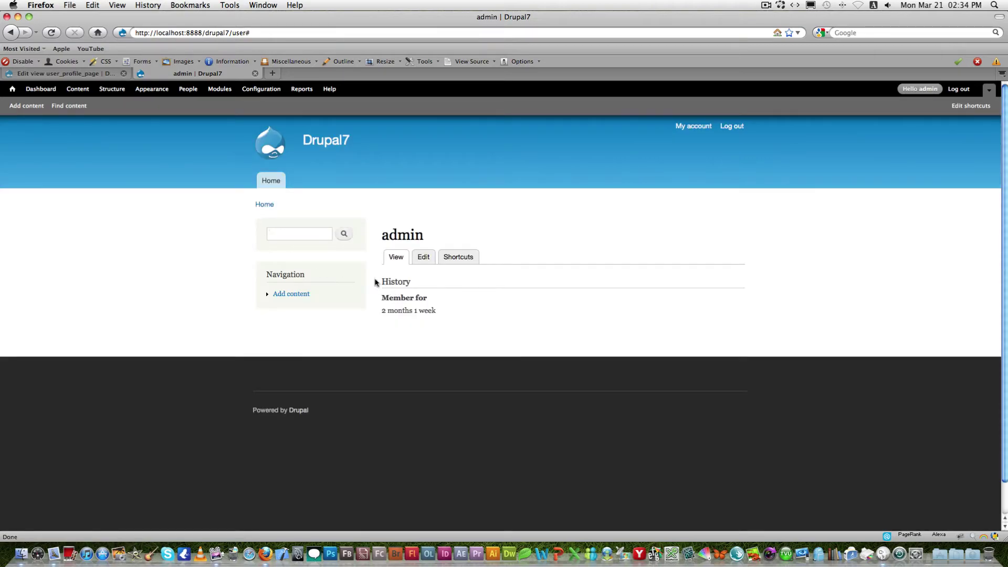
click(67, 75)
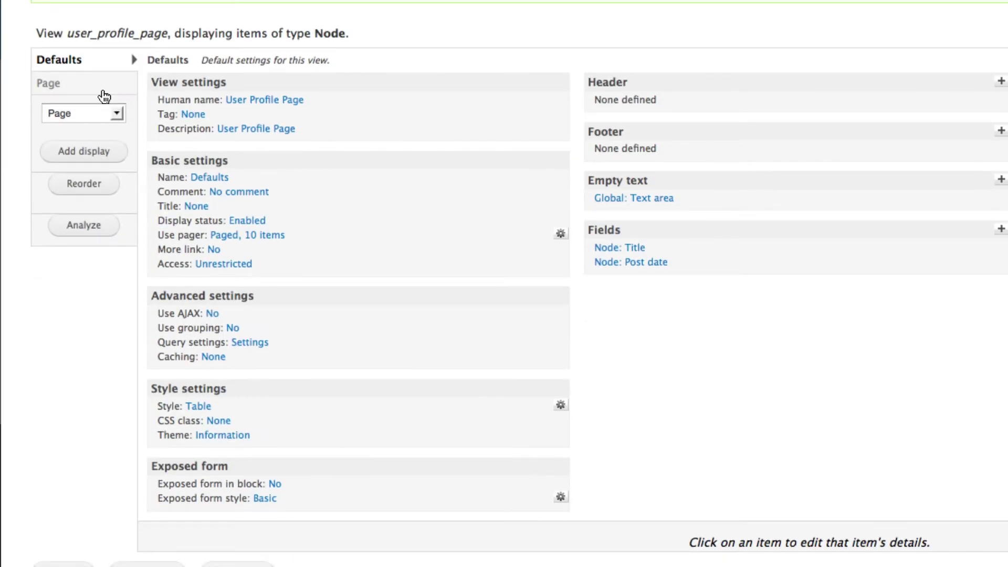
- Change the Page display's path to user/%/posts by inserting %/ after user
click(108, 251)
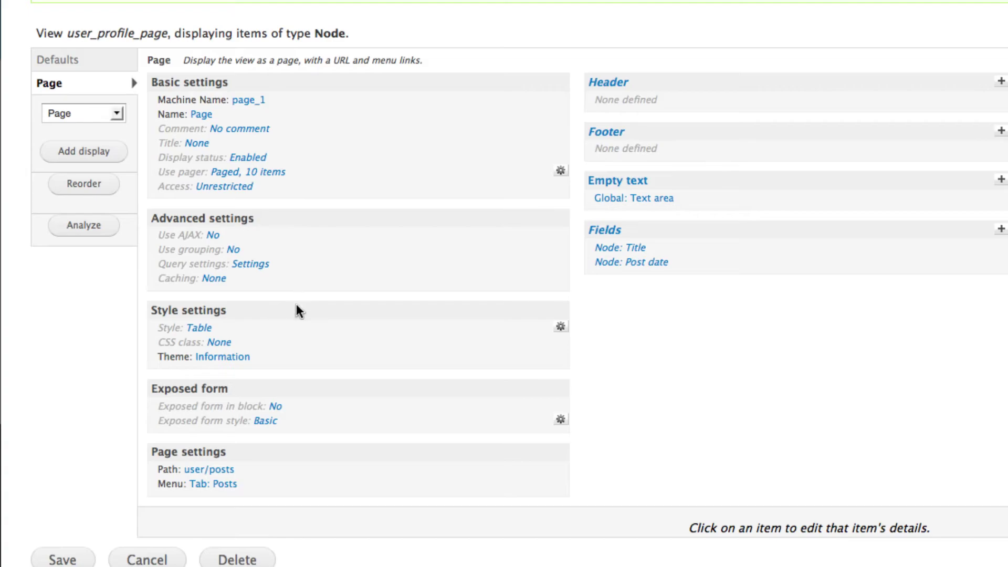
click(222, 474)
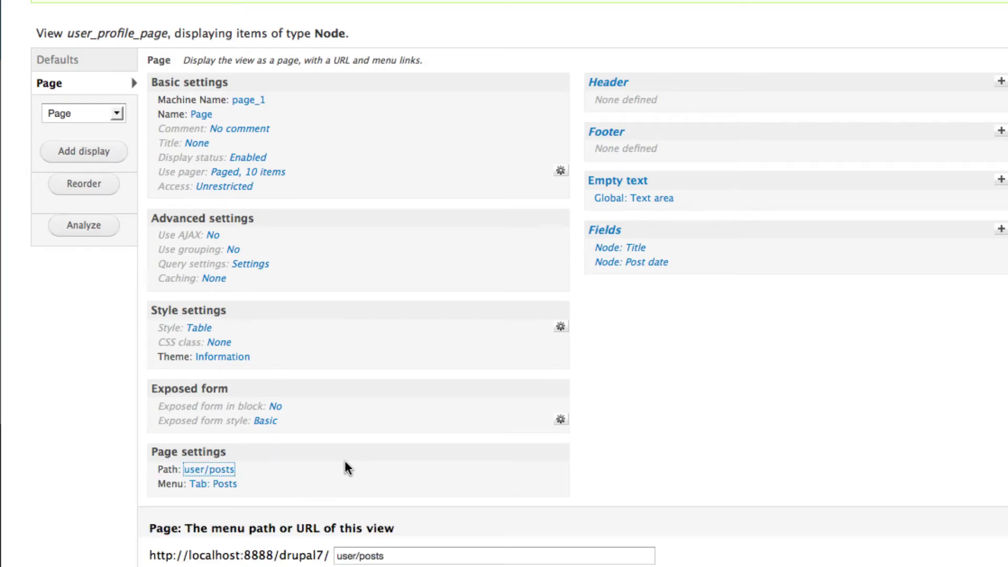
scroll(344, 466, down, 3)
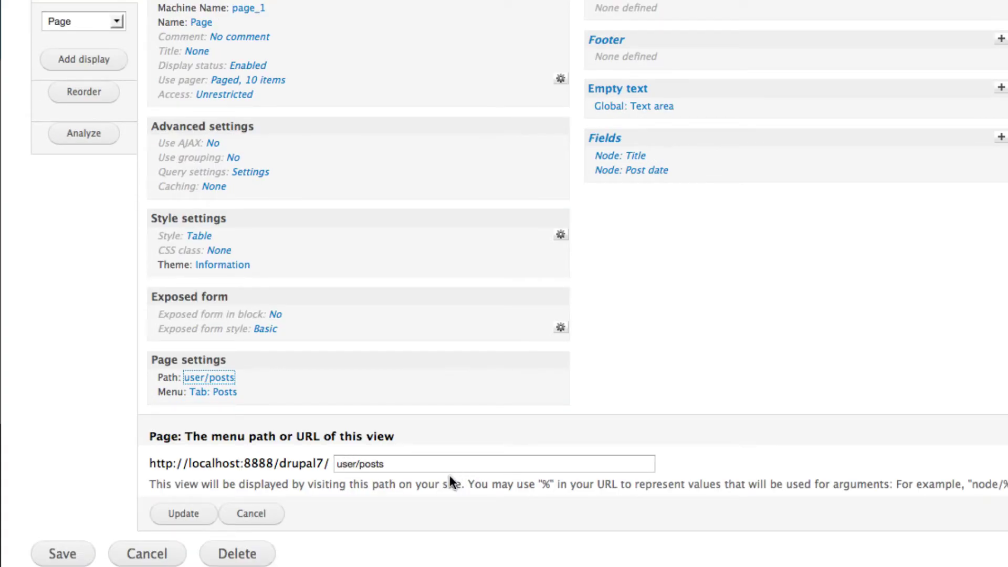
click(359, 465)
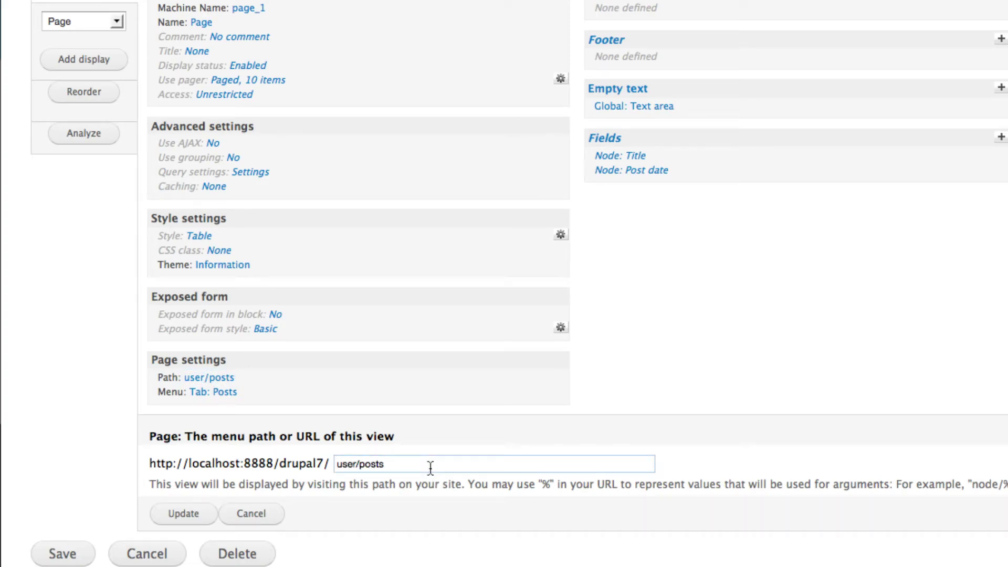
text(%/)
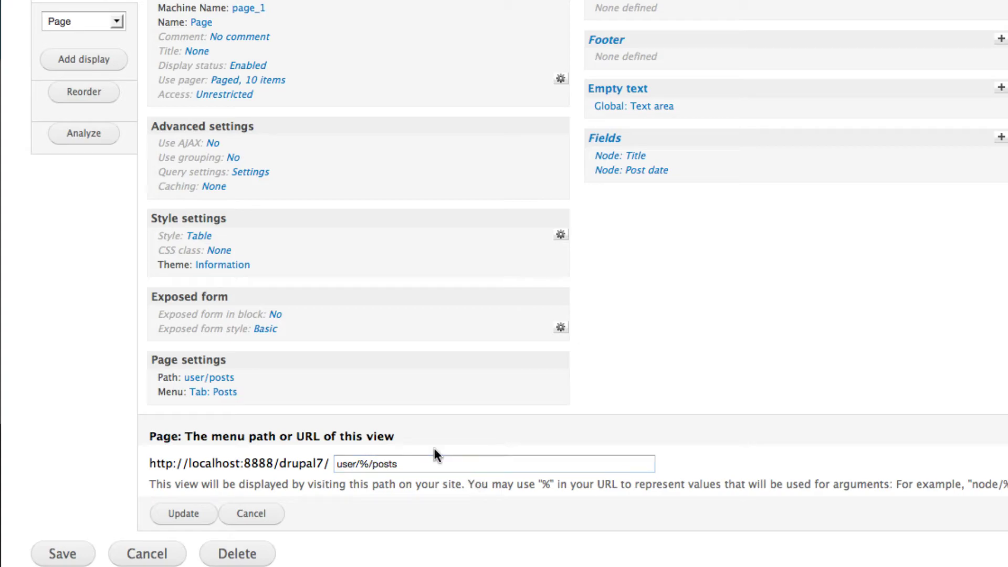
click(442, 468)
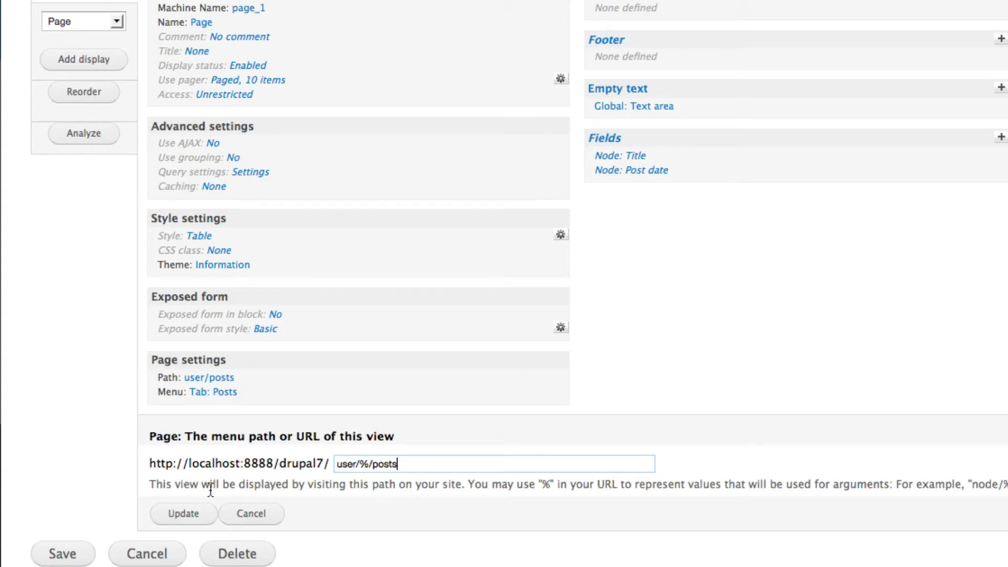
click(193, 515)
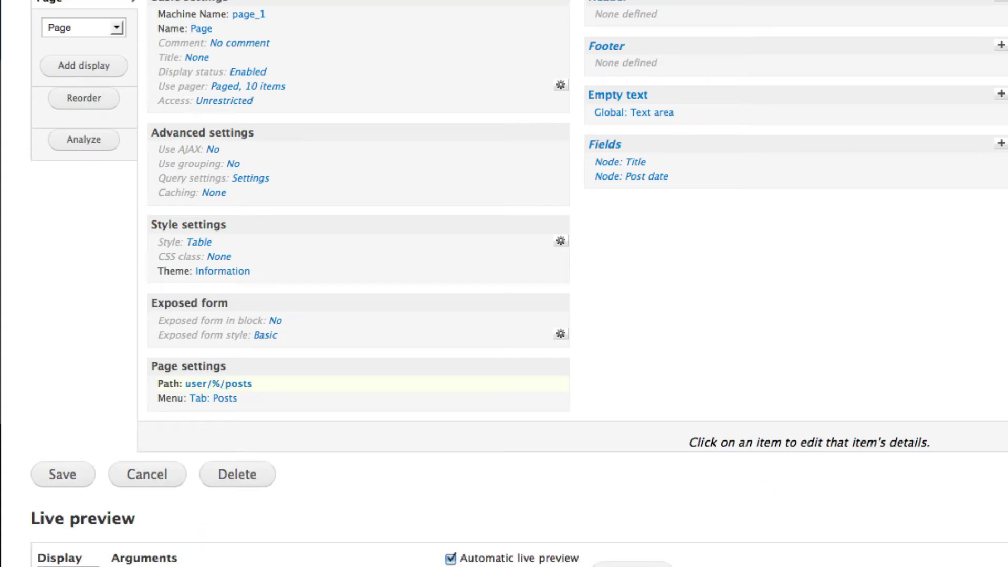
- Save the view and reload the admin profile page
click(49, 477)
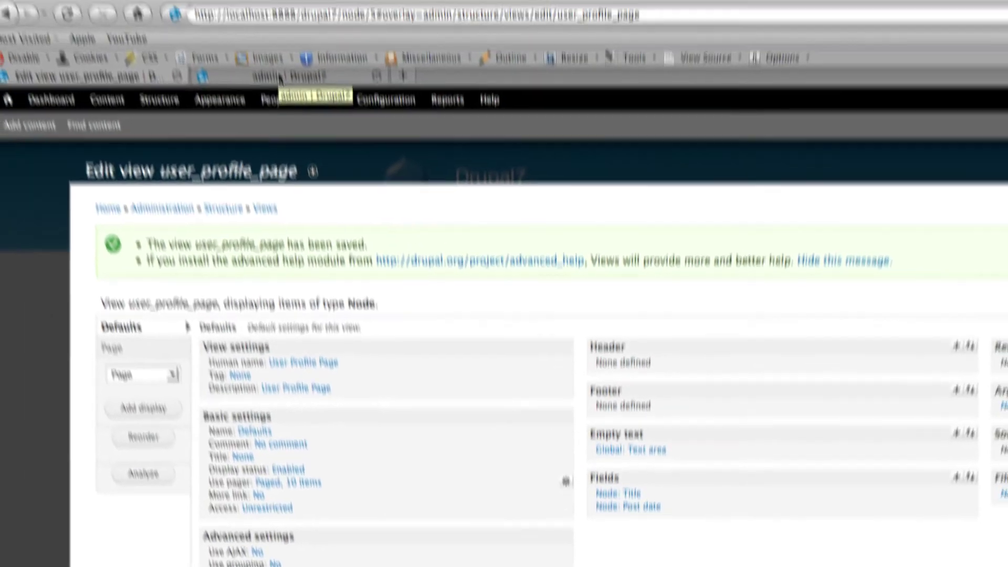
key(ctrl+Tab)
key(super+r)
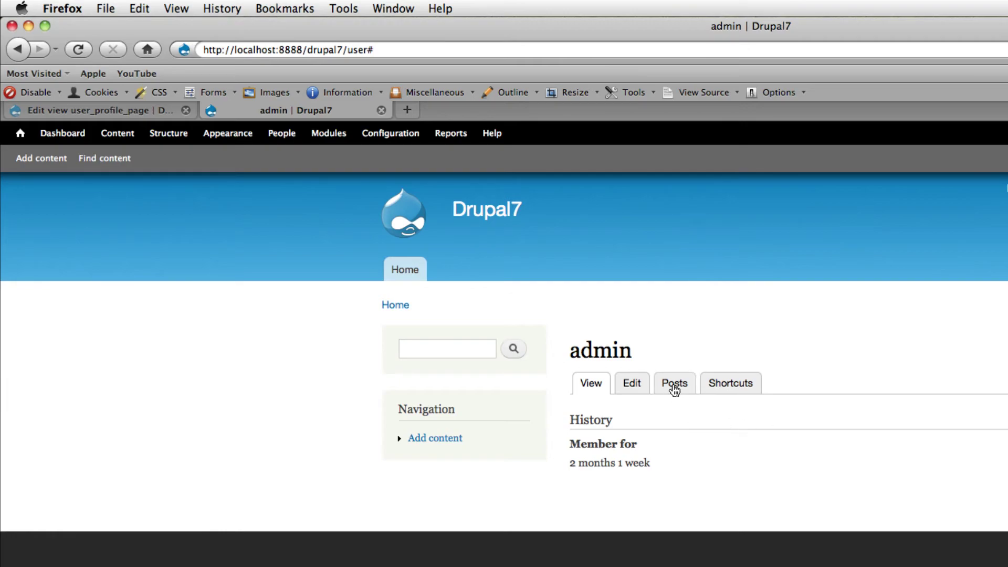
- Open the user's Posts listing, then review the Page display's path in the view editor
click(672, 386)
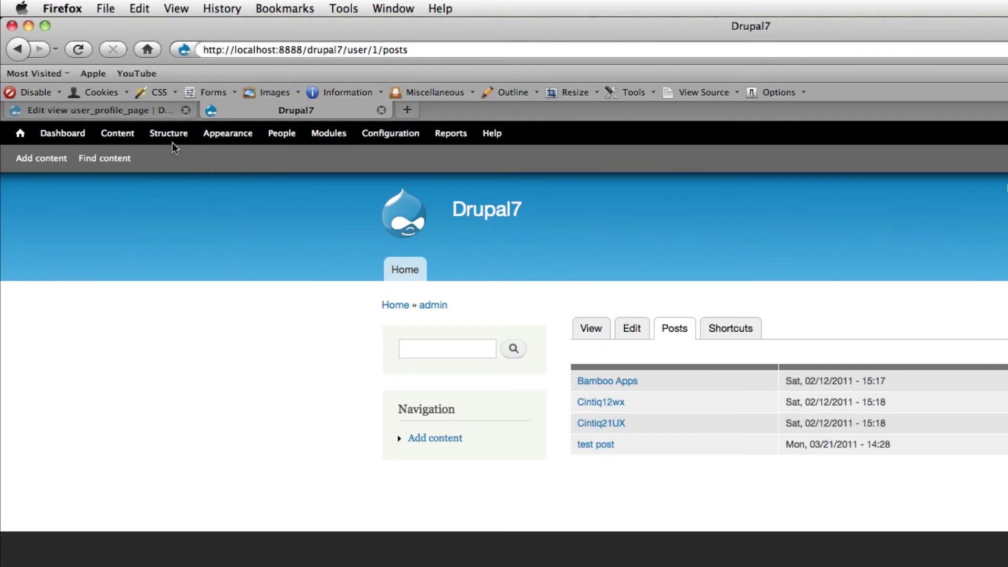
click(127, 111)
scroll(427, 447, down, 4)
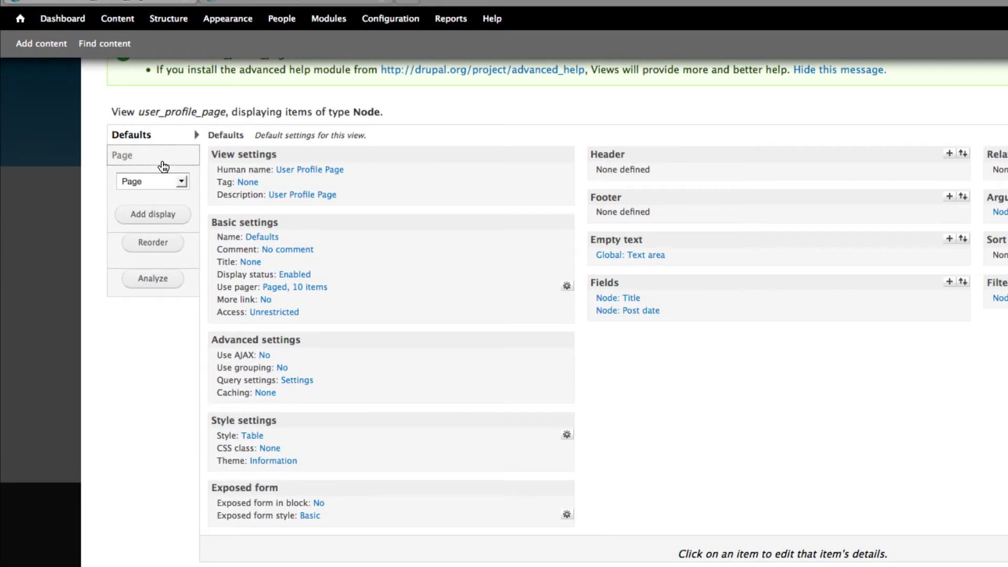
click(122, 269)
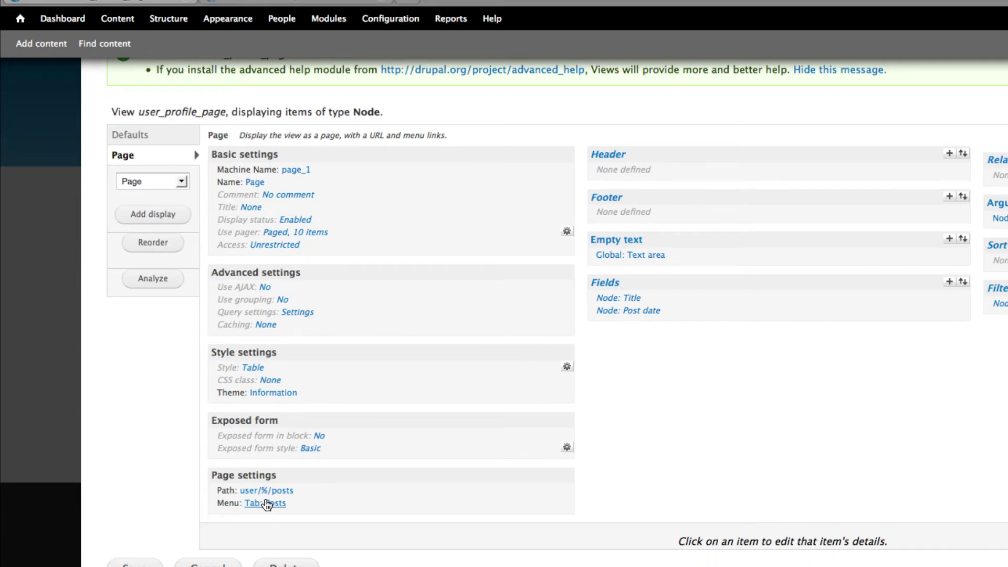
click(281, 492)
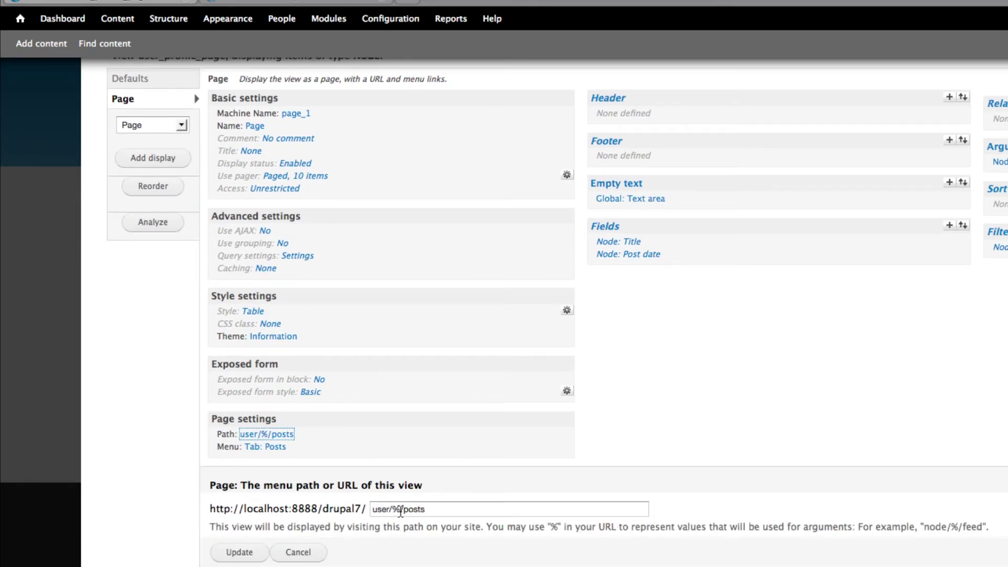
- Reconfirm the path as user/%/posts from the suggestion list and return to the Posts tab
click(299, 15)
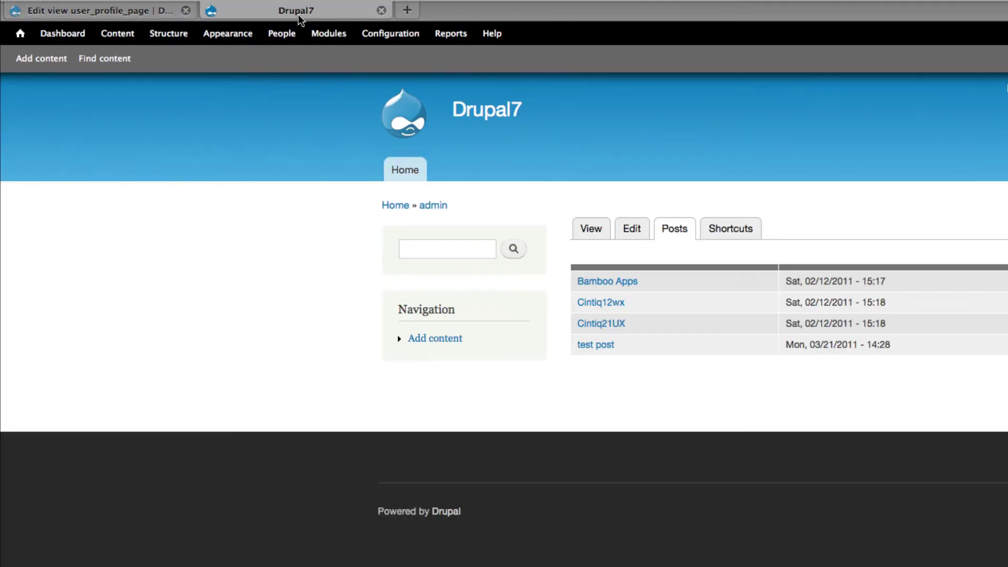
click(133, 16)
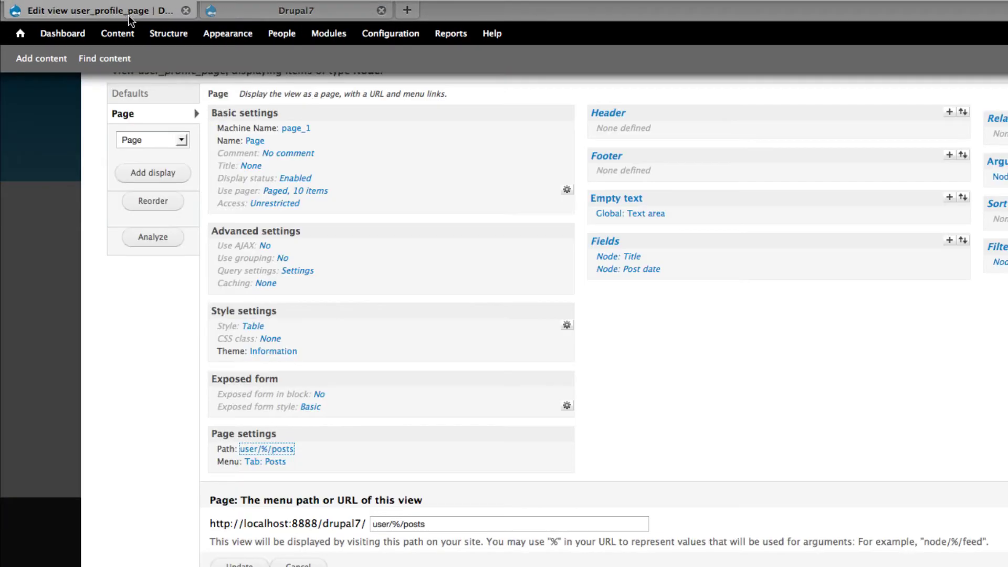
scroll(452, 320, down, 3)
triple_click(447, 464)
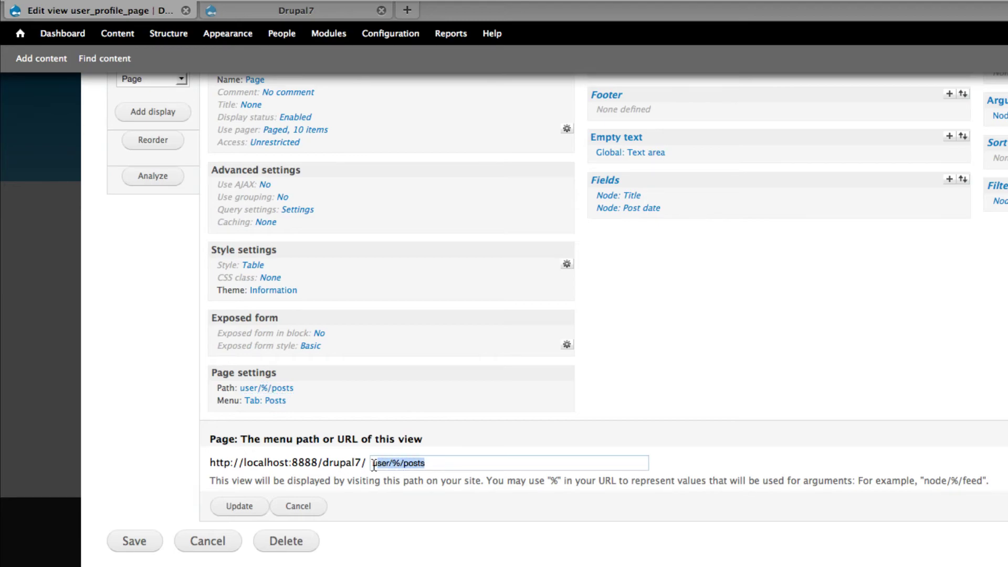
click(446, 463)
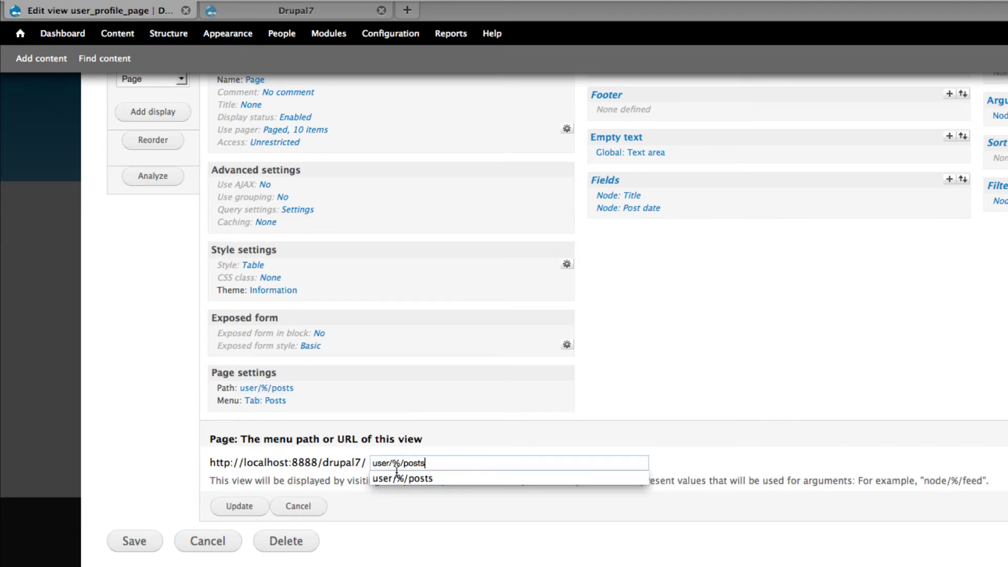
key(Down)
key(Return)
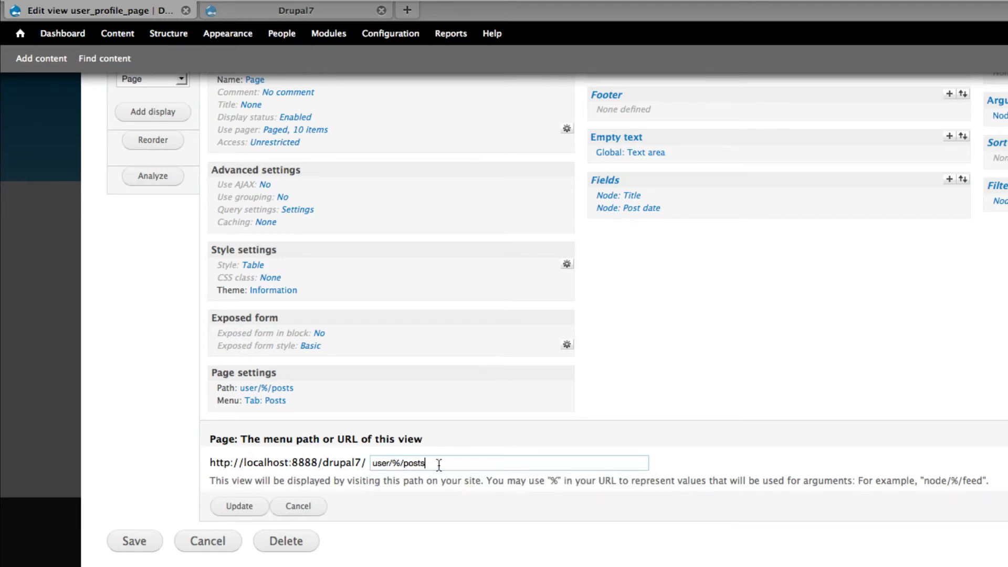
click(457, 447)
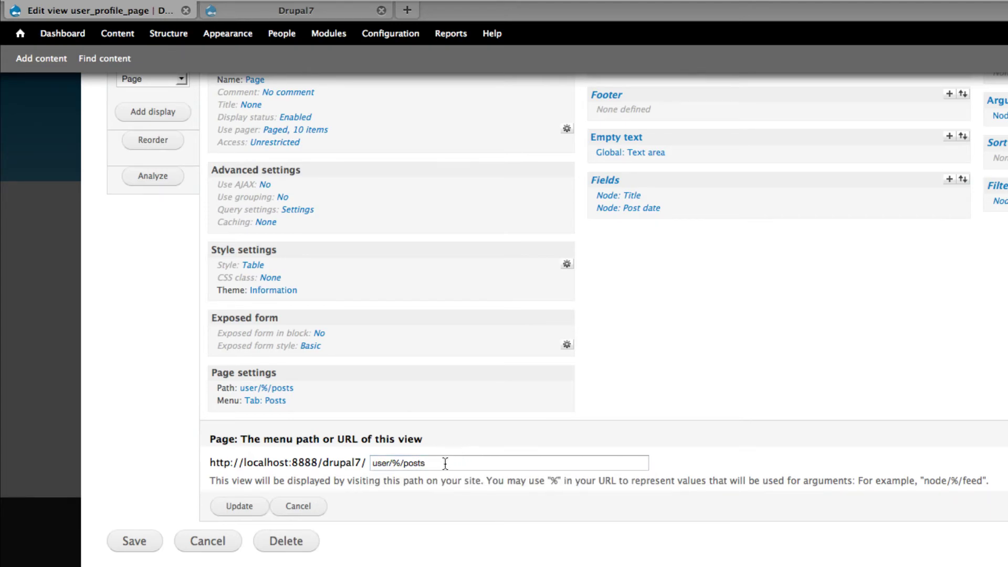
click(279, 12)
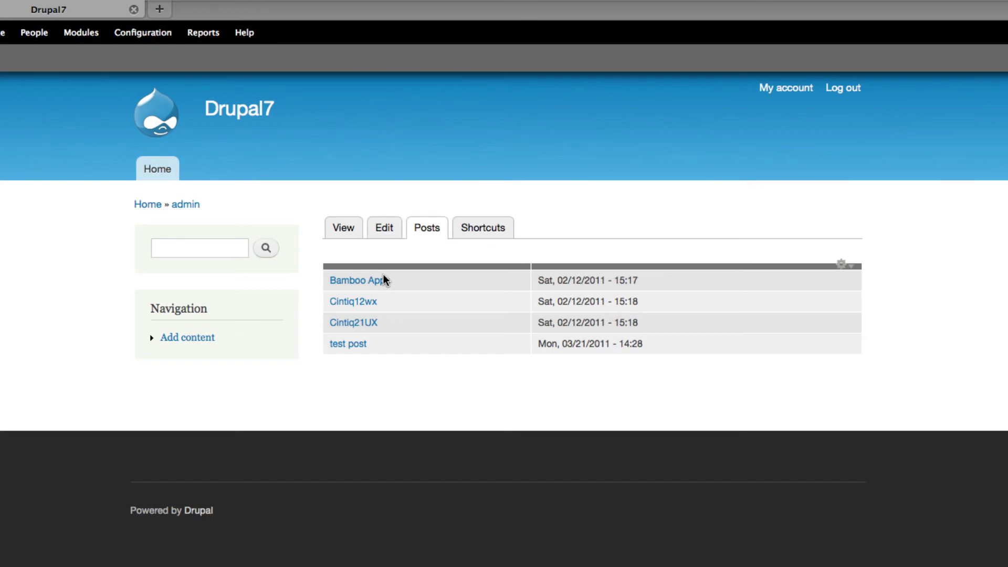
click(354, 345)
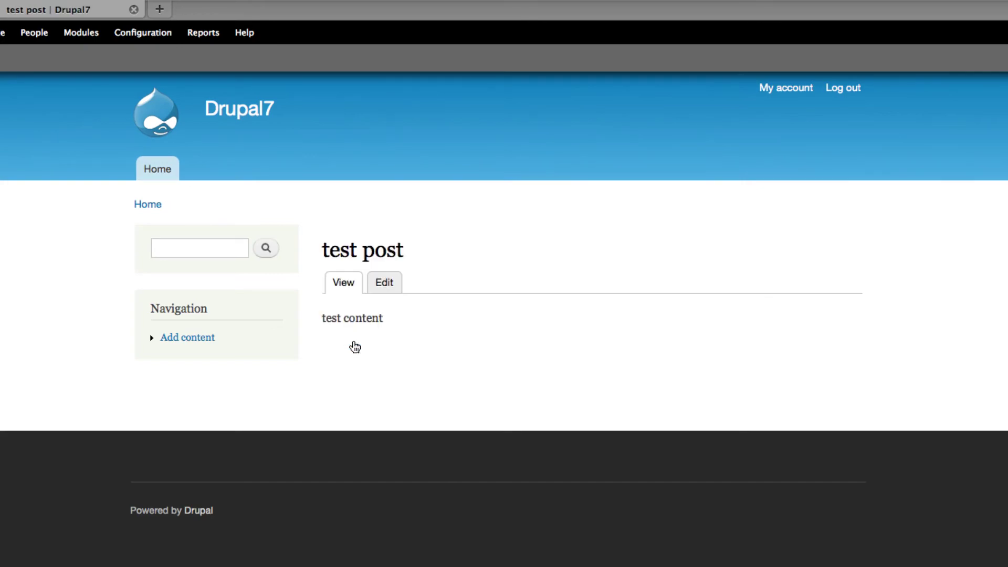
key(super+Left)
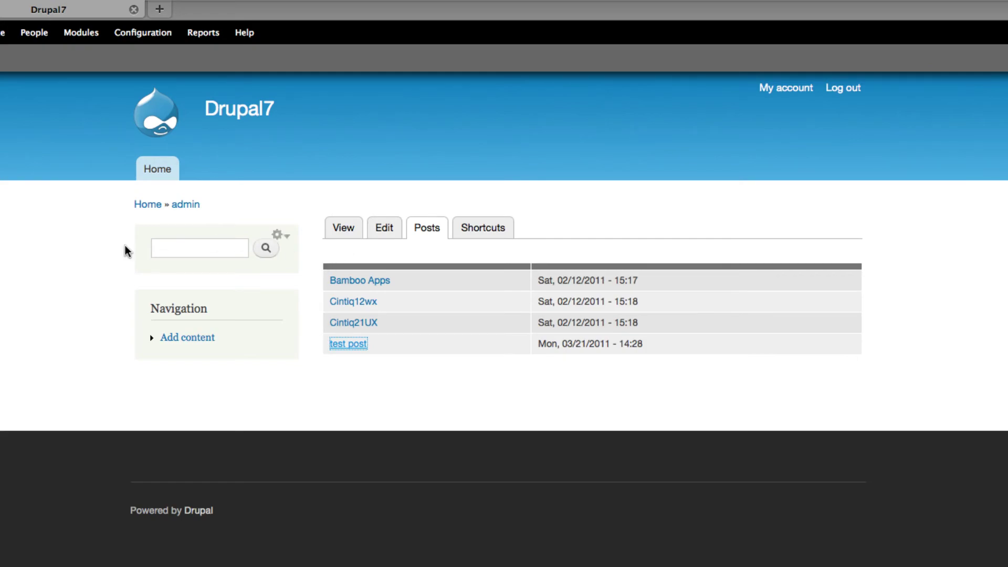
click(334, 231)
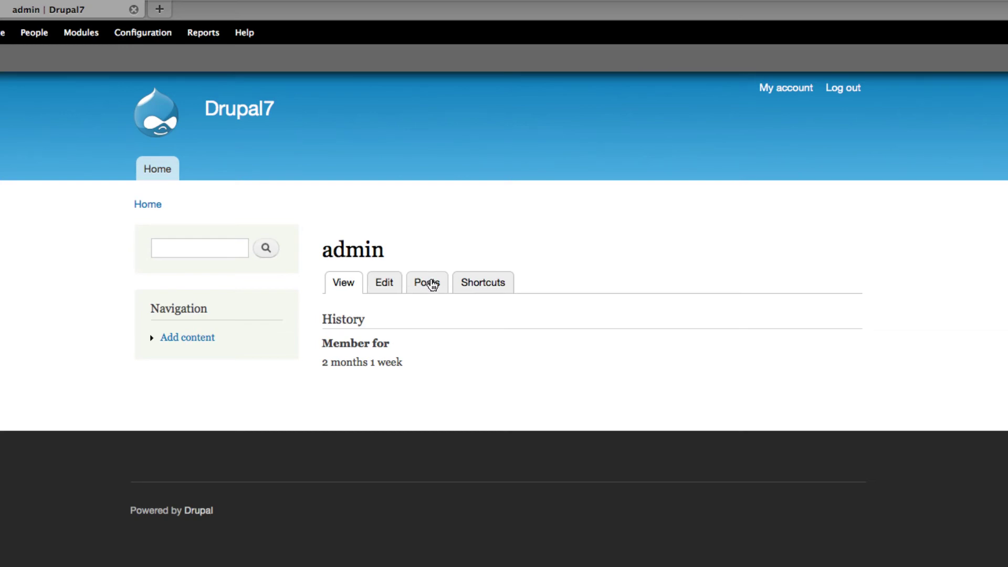
click(419, 291)
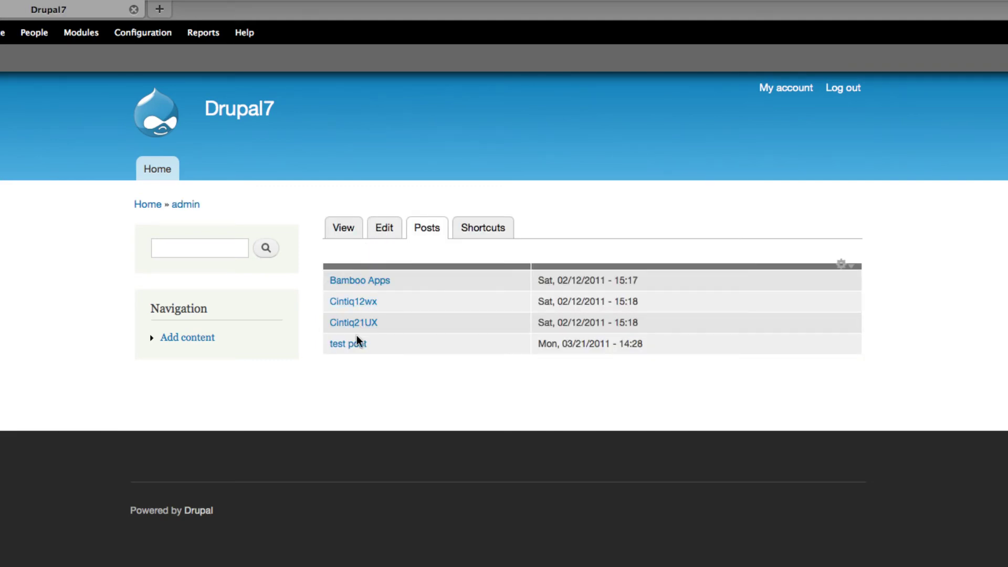
mouse_move(851, 269)
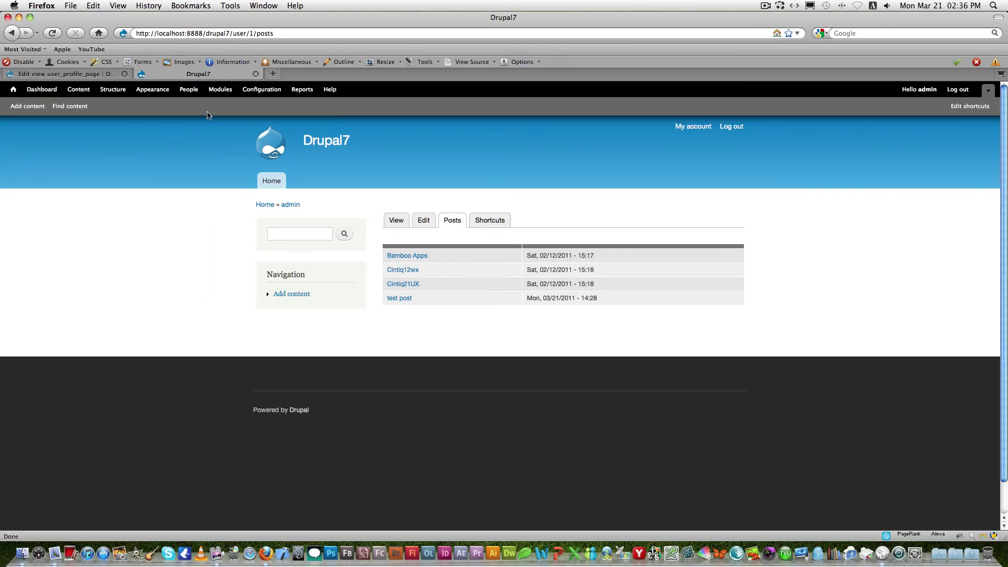
click(46, 76)
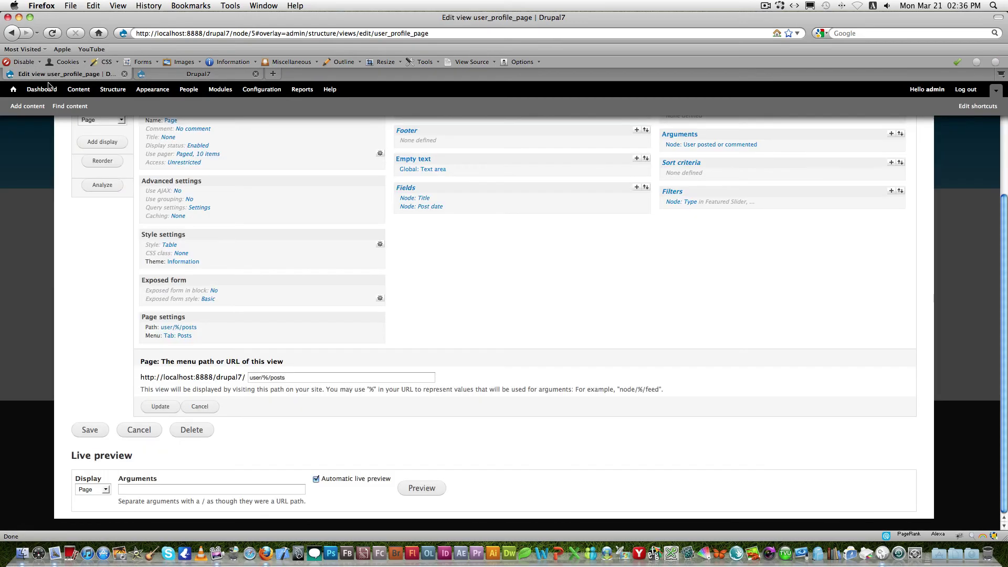
scroll(388, 304, up, 3)
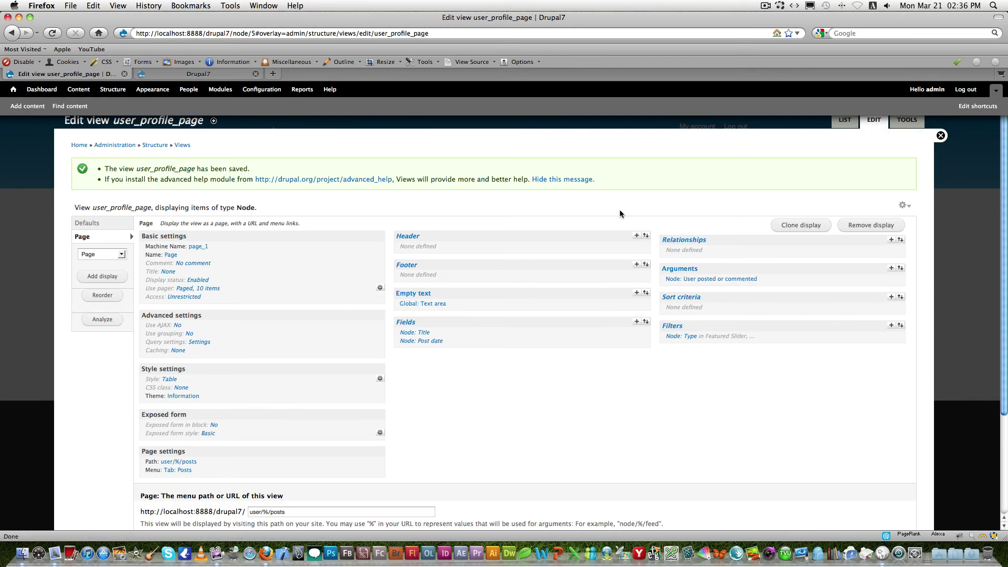
scroll(619, 213, down, 5)
scroll(620, 212, up, 6)
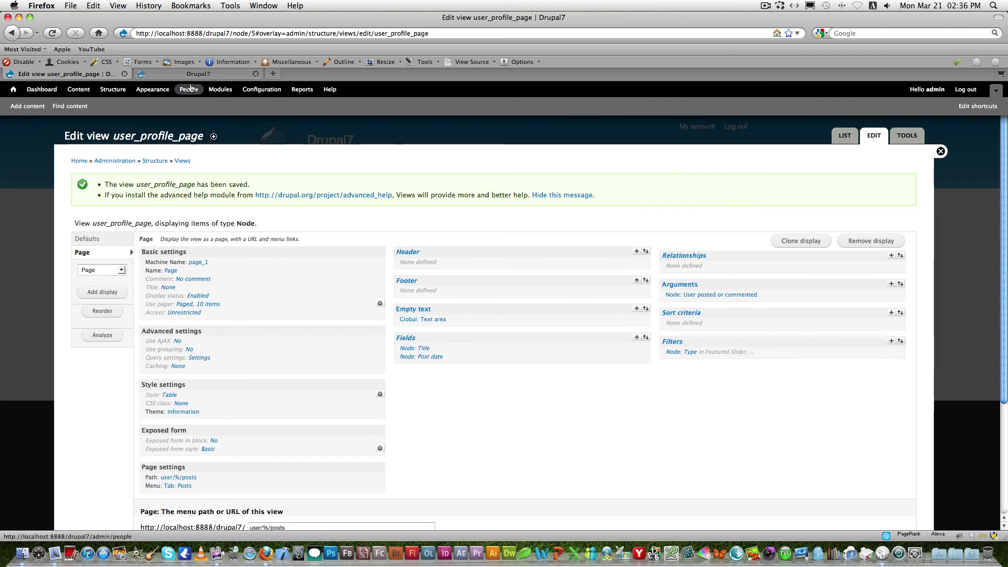
scroll(410, 310, down, 3)
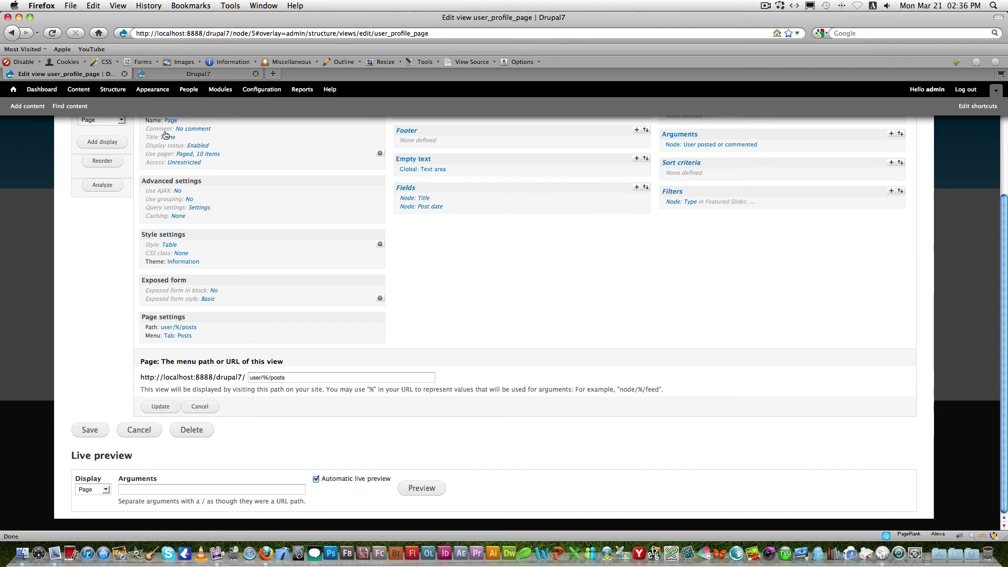
click(177, 77)
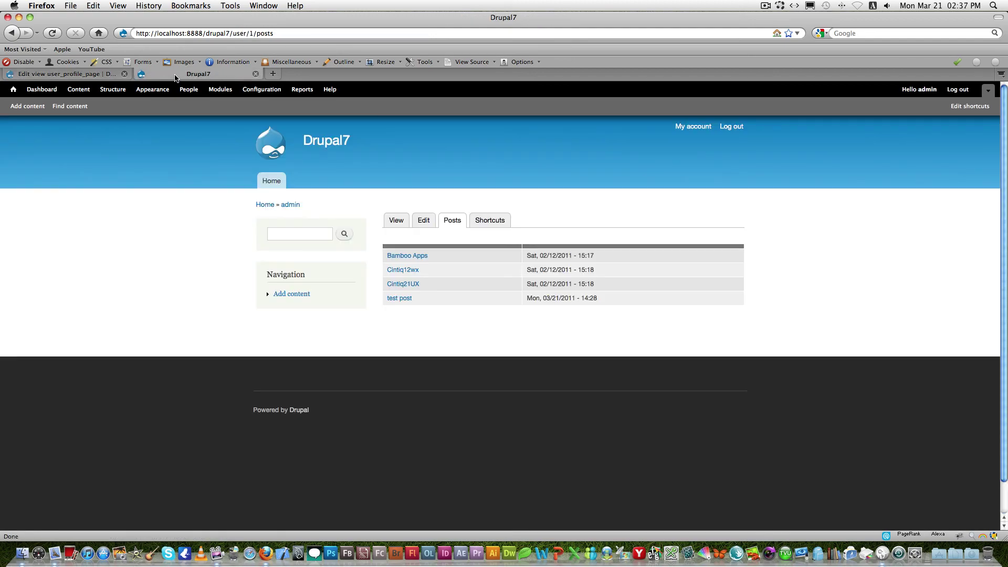
click(51, 36)
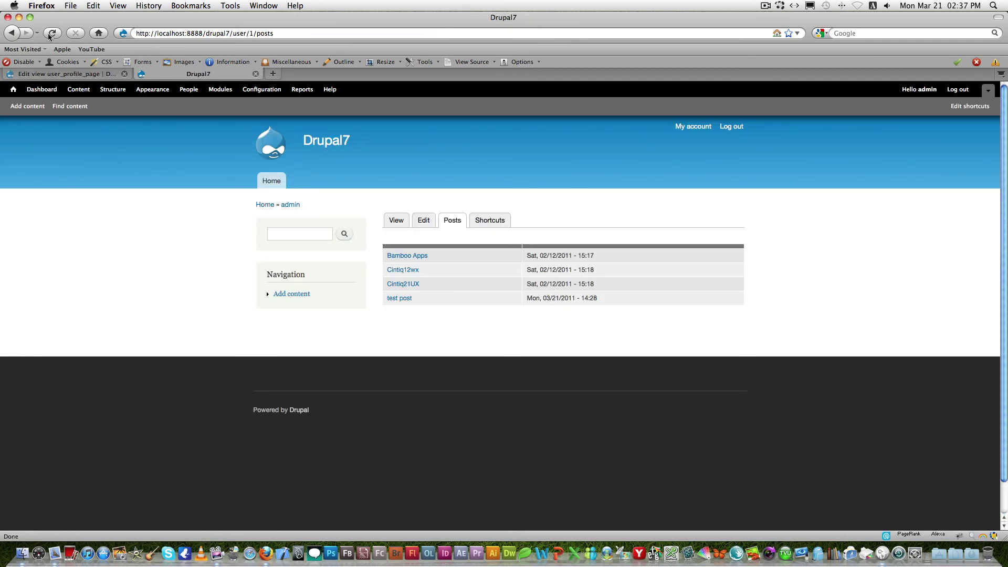